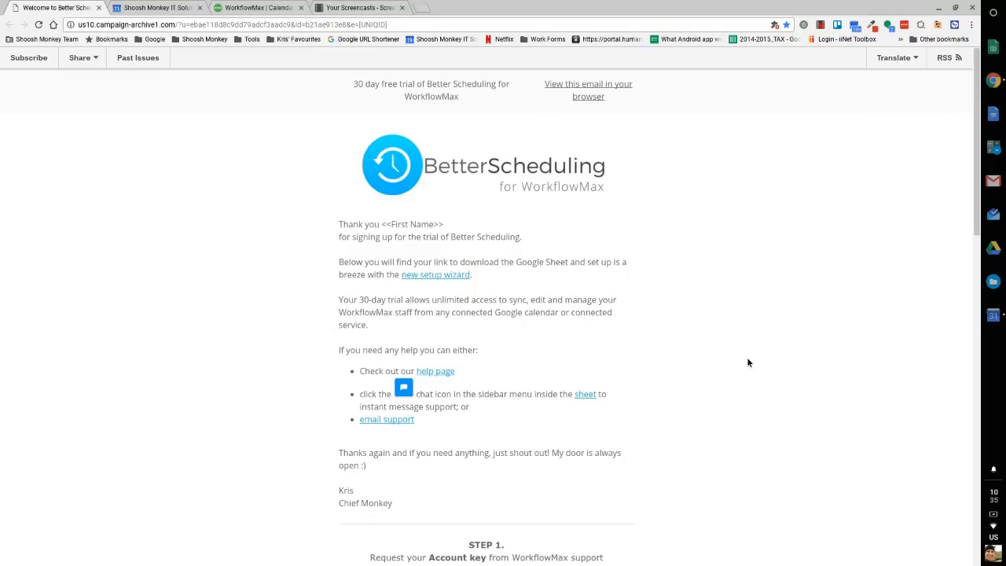
Step: Look up coworkers' calendars matching "test" in Google Calendar's other calendars, and clear the search
{"action": "left_click", "coordinate": [185, 9]}
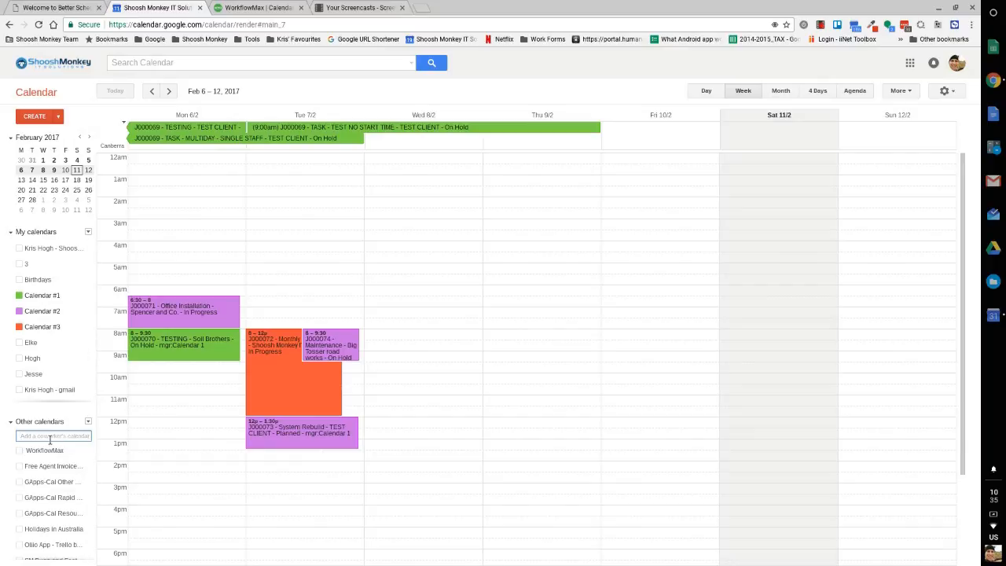
{"action": "type", "text": "test"}
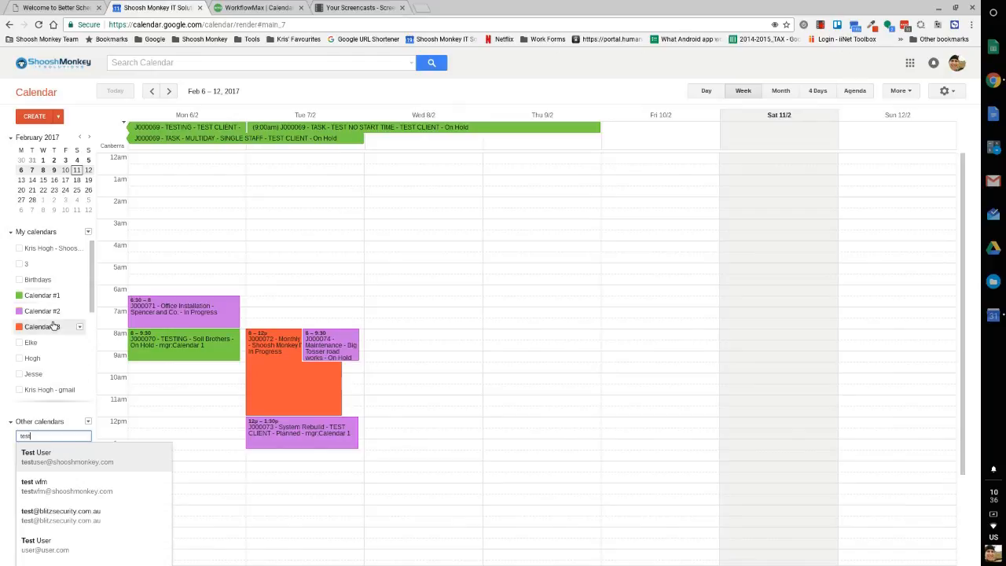
{"action": "left_click", "coordinate": [51, 377]}
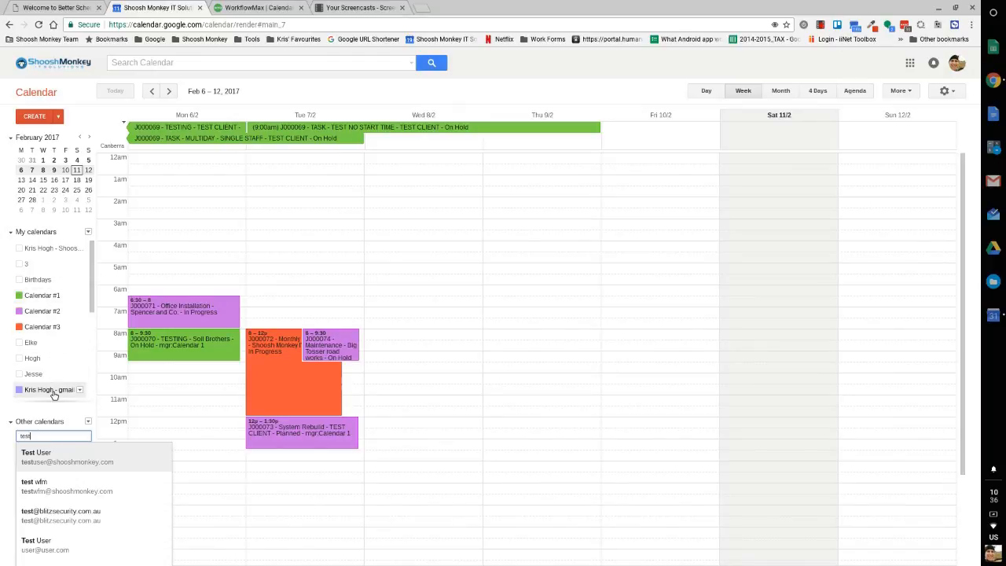
{"action": "left_click_drag", "start_coordinate": [43, 437], "coordinate": [14, 438]}
{"action": "key", "text": "BackSpace"}
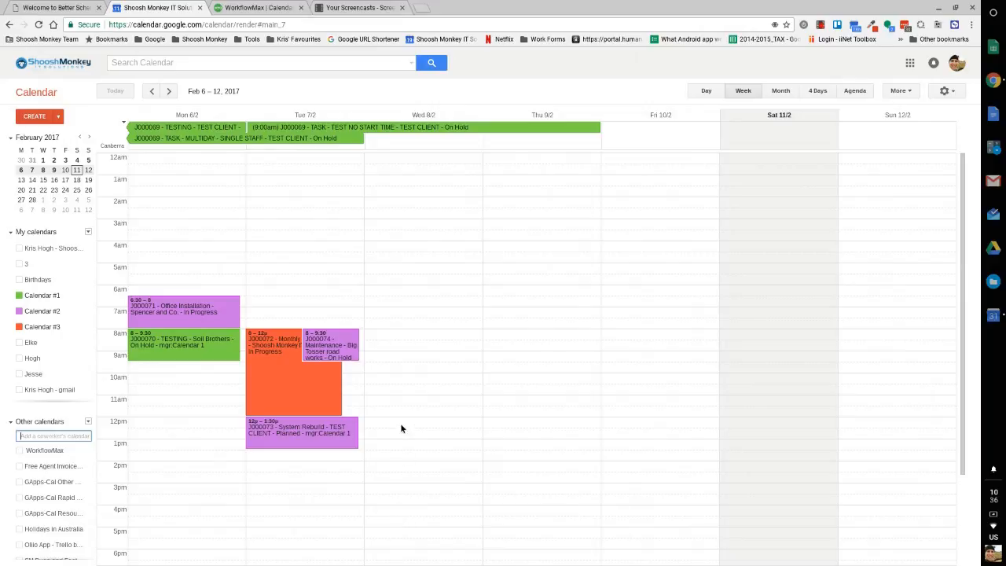
Step: Switch to WorkflowMax and open the Custom Fields page of the business settings, closing the screencasts page
{"action": "left_click", "coordinate": [260, 8]}
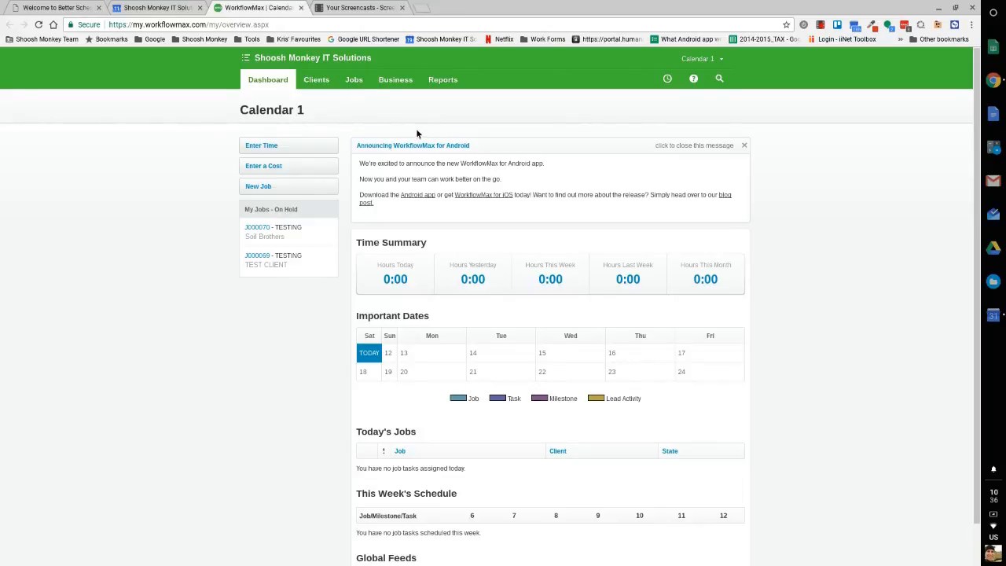
{"action": "left_click", "coordinate": [397, 81]}
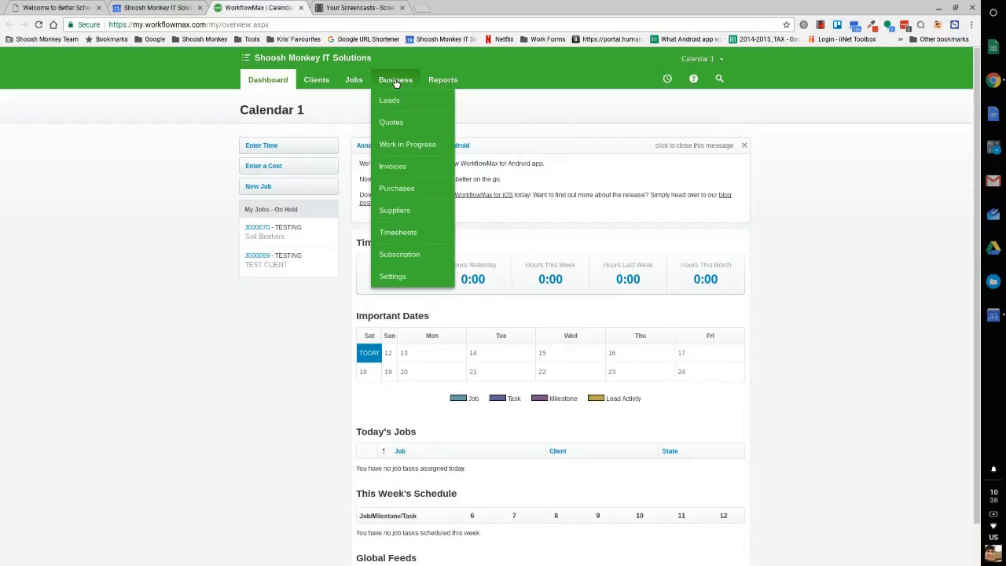
{"action": "left_click", "coordinate": [416, 276]}
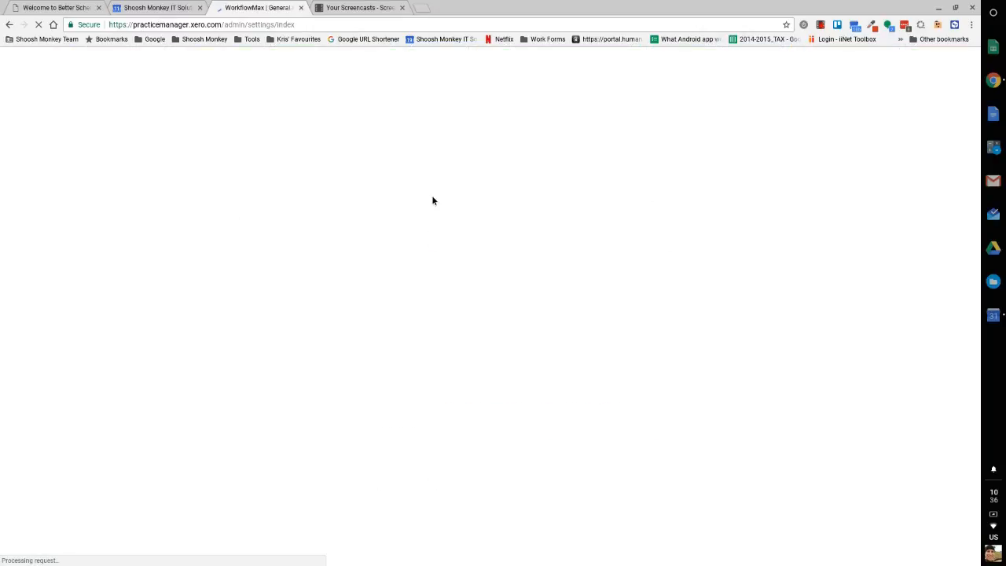
{"action": "left_click", "coordinate": [402, 8]}
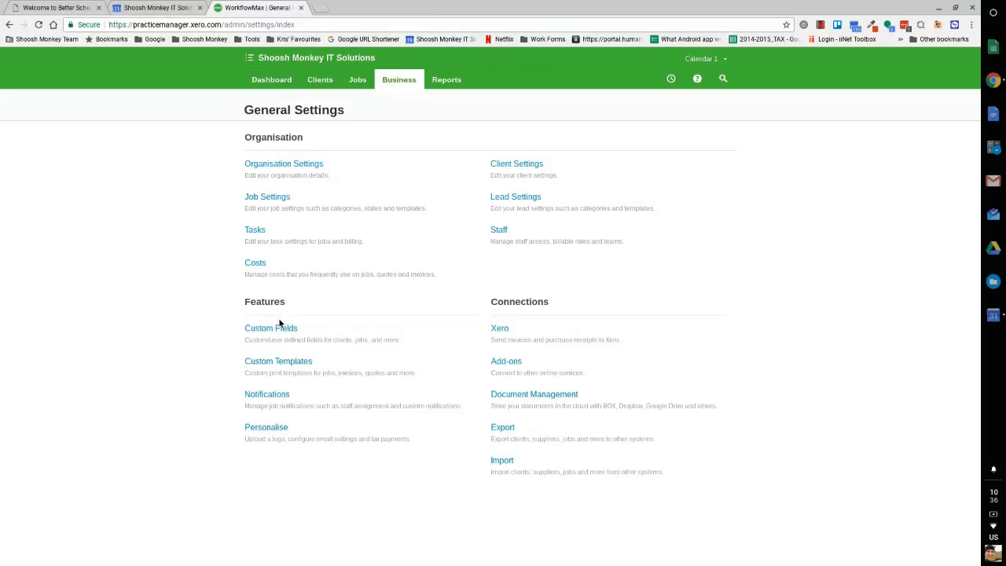
{"action": "left_click", "coordinate": [271, 330]}
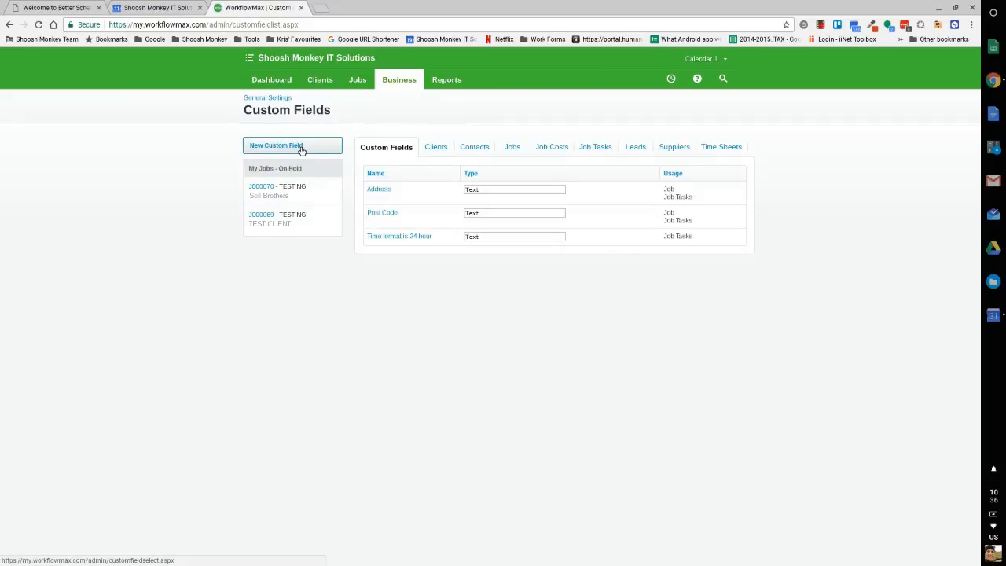
Step: Create a Number custom field named Start Time for use on job tasks and save it
{"action": "left_click", "coordinate": [393, 237]}
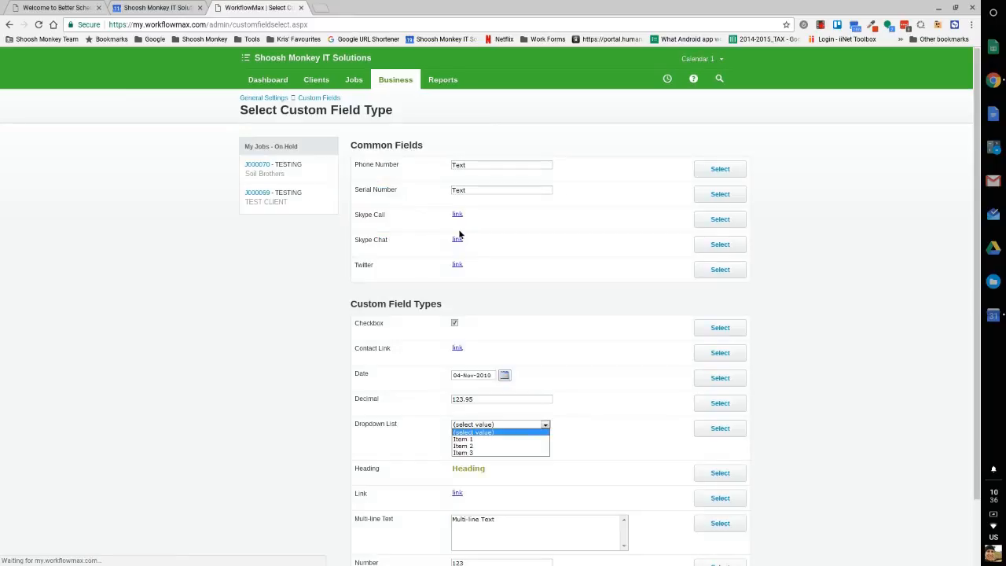
{"action": "scroll", "coordinate": [460, 232], "scroll_direction": "down", "scroll_amount": 2}
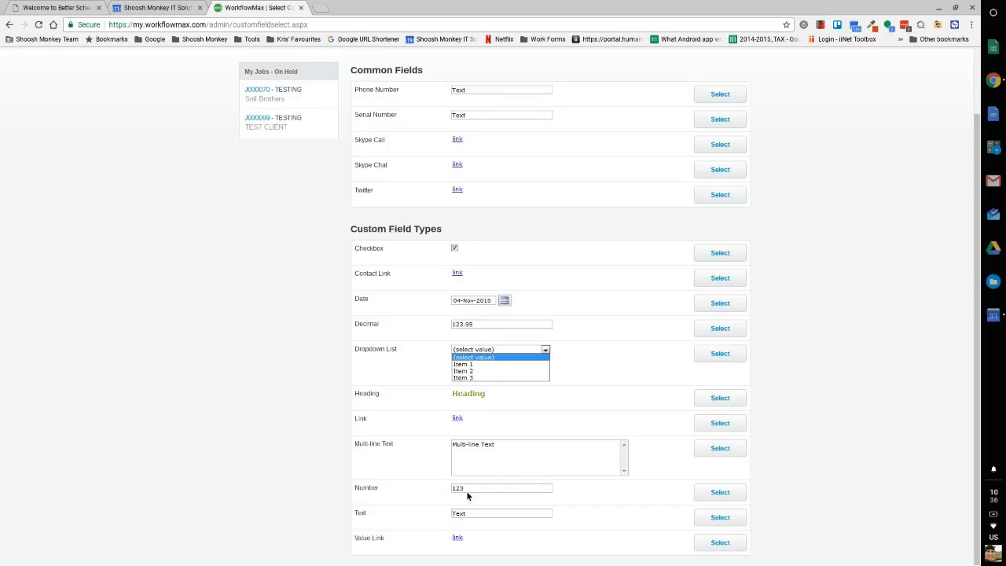
{"action": "left_click", "coordinate": [723, 495]}
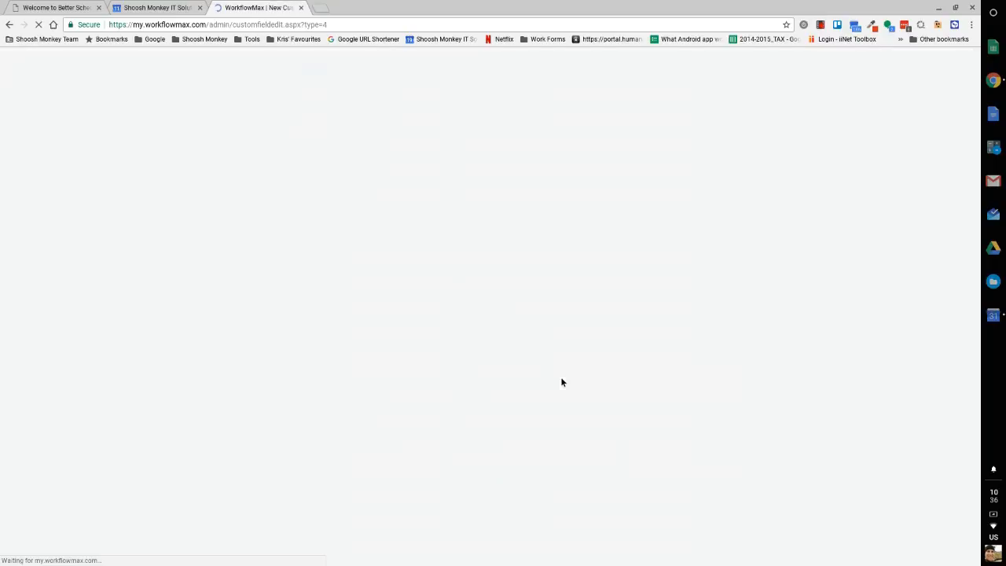
{"action": "type", "text": "Ste"}
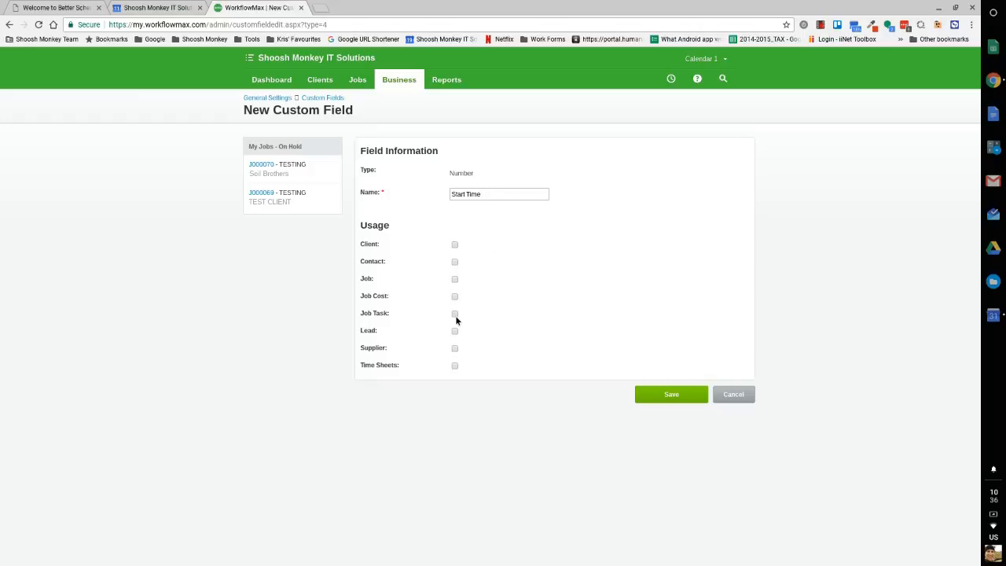
{"action": "left_click", "coordinate": [690, 395]}
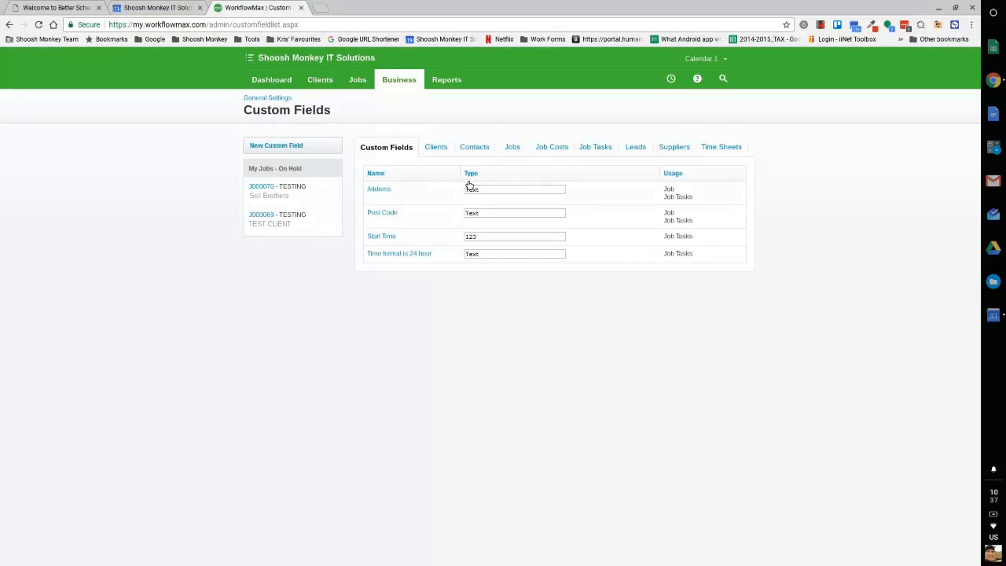
Step: Create a second Number custom field named End Time for use on job tasks and save it
{"action": "left_click", "coordinate": [304, 149]}
{"action": "scroll", "coordinate": [630, 269], "scroll_direction": "down", "scroll_amount": 1}
{"action": "left_click_drag", "start_coordinate": [365, 489], "coordinate": [472, 488]}
{"action": "left_click", "coordinate": [725, 495]}
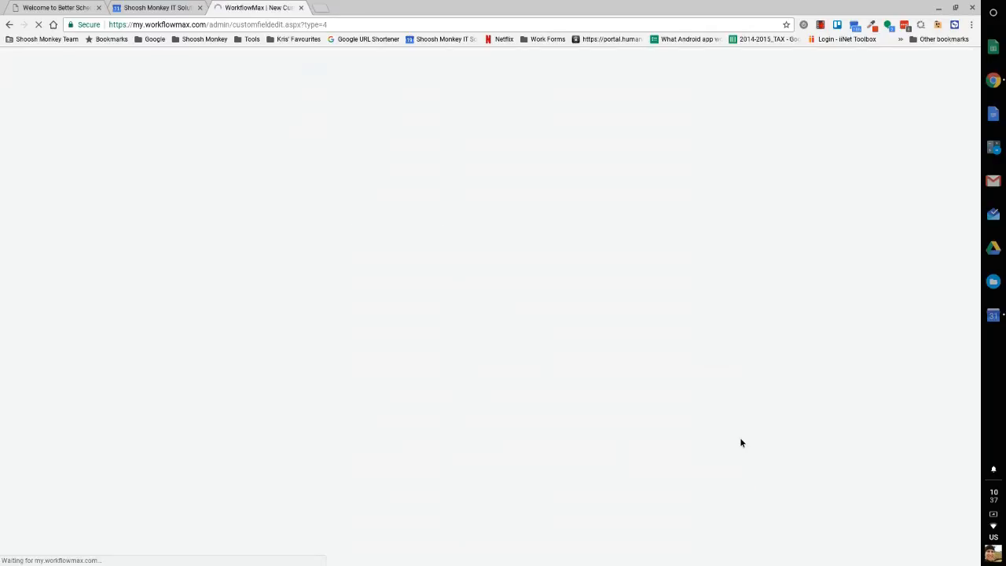
{"action": "left_click", "coordinate": [475, 201]}
{"action": "type", "text": "End Time"}
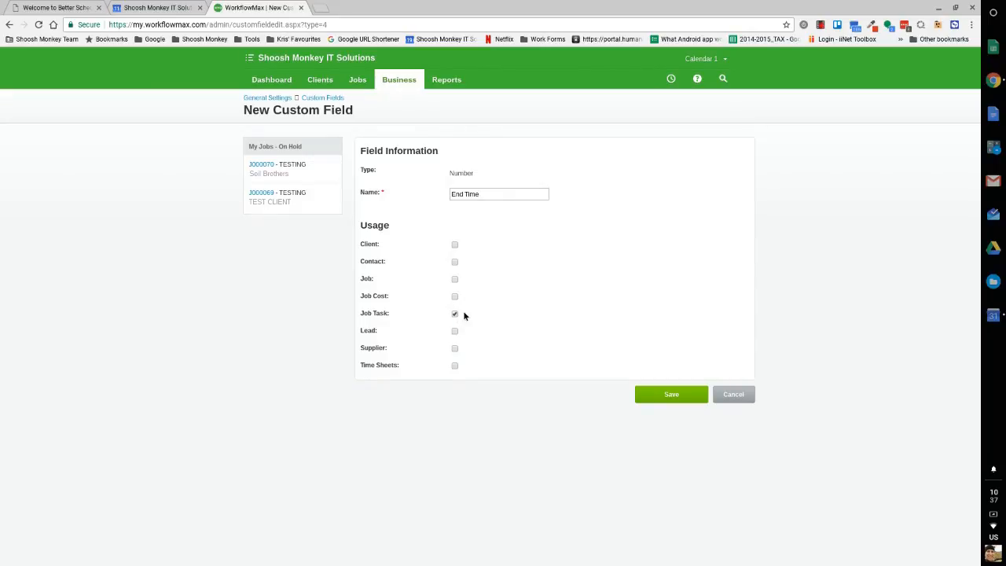
{"action": "left_click", "coordinate": [692, 397]}
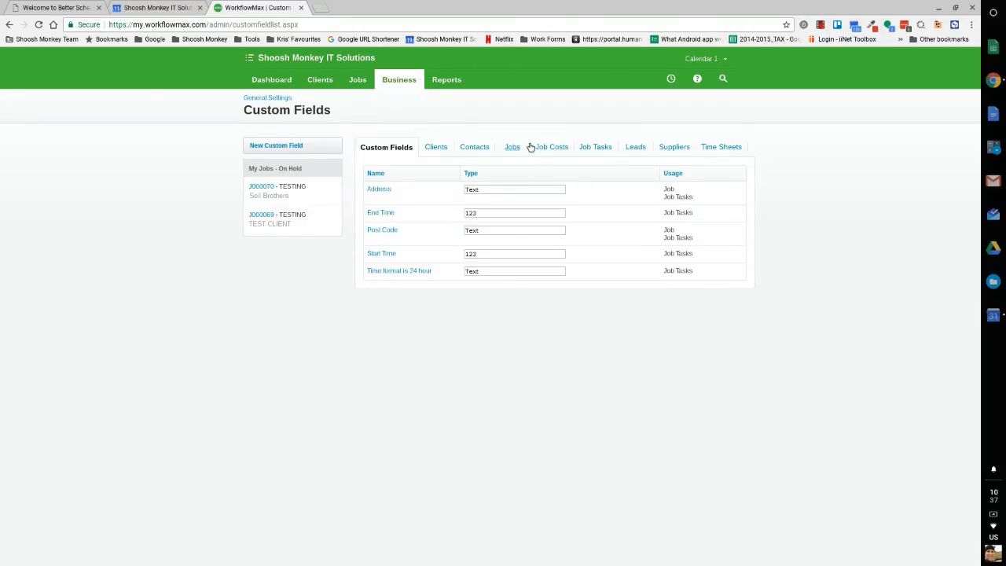
Step: Move the Start Time field above End Time in the display order of the job task fields
{"action": "left_click", "coordinate": [596, 148]}
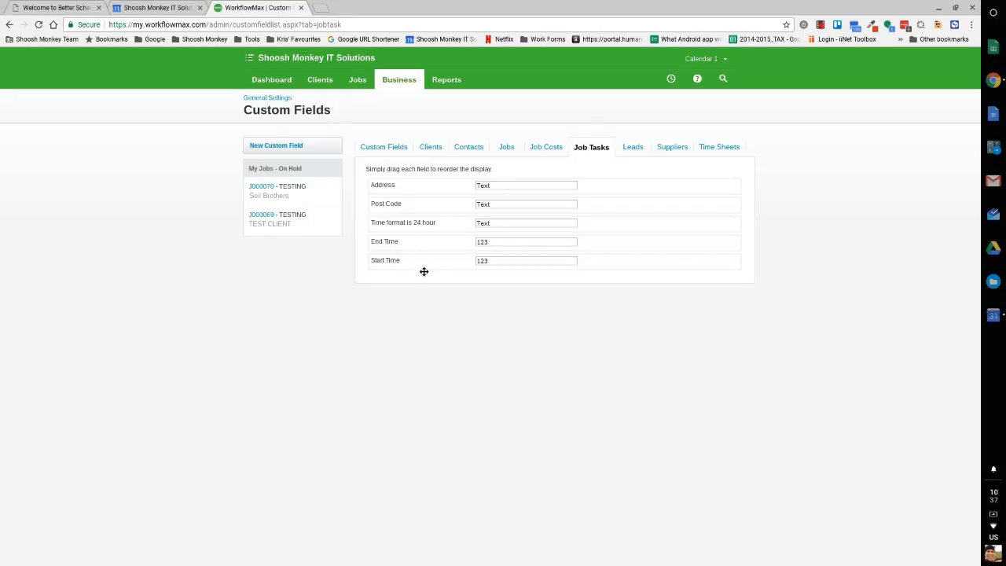
{"action": "left_click_drag", "start_coordinate": [391, 262], "coordinate": [410, 253]}
Step: Make a copy of the WFM2GCAL-V3.6-PROD-PUBLIC Google Sheet from Step 2 of the Better Scheduling welcome email
{"action": "left_click", "coordinate": [81, 8]}
{"action": "scroll", "coordinate": [521, 255], "scroll_direction": "down", "scroll_amount": 7}
{"action": "scroll", "coordinate": [519, 254], "scroll_direction": "up", "scroll_amount": 7}
{"action": "scroll", "coordinate": [516, 249], "scroll_direction": "down", "scroll_amount": 3}
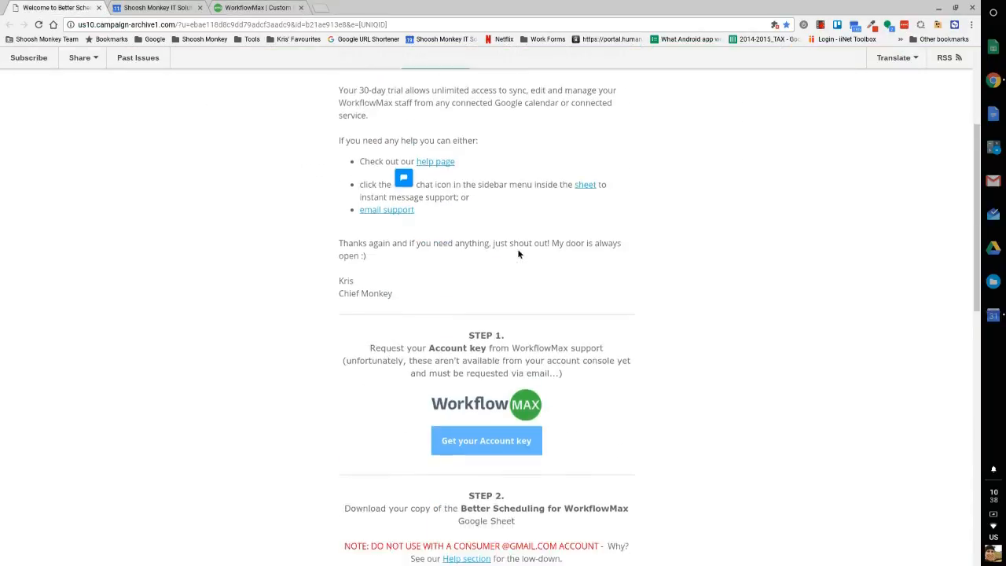
{"action": "scroll", "coordinate": [404, 283], "scroll_direction": "down", "scroll_amount": 1}
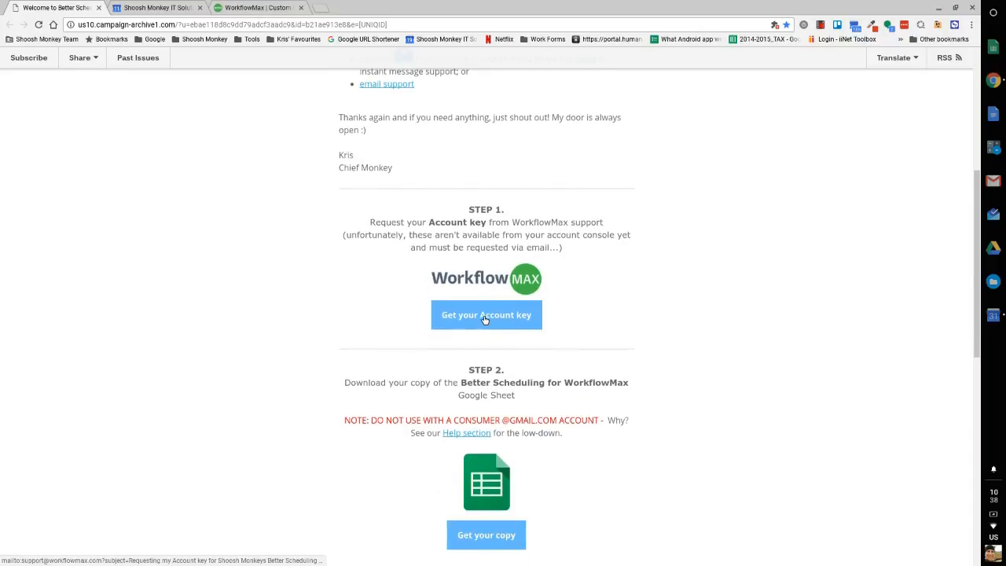
{"action": "scroll", "coordinate": [578, 306], "scroll_direction": "down", "scroll_amount": 2}
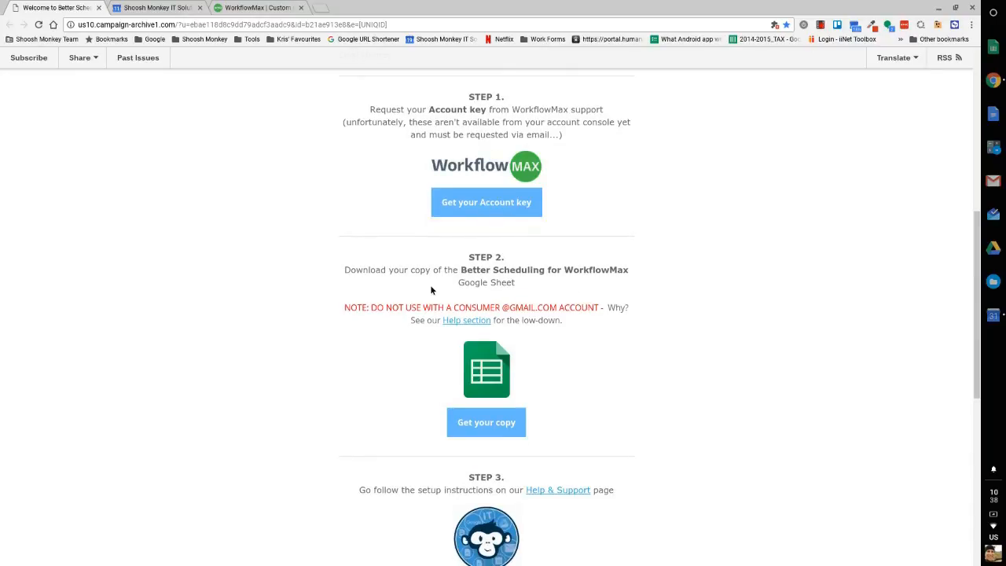
{"action": "left_click", "coordinate": [486, 423]}
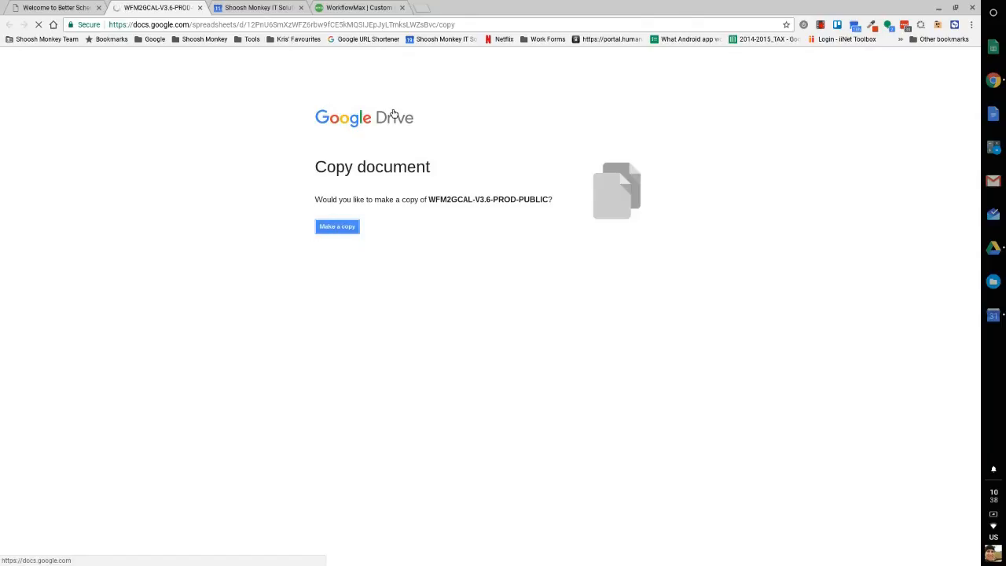
{"action": "left_click", "coordinate": [334, 230]}
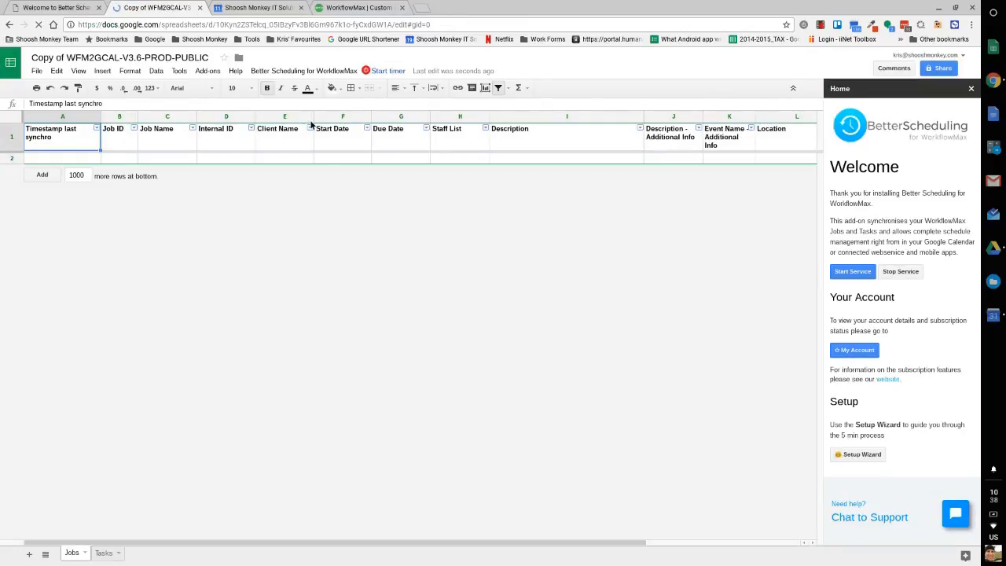
Step: Open the Better Scheduling for WorkflowMax home in the copied sheet and grant the script all requested Google permissions
{"action": "left_click", "coordinate": [320, 72]}
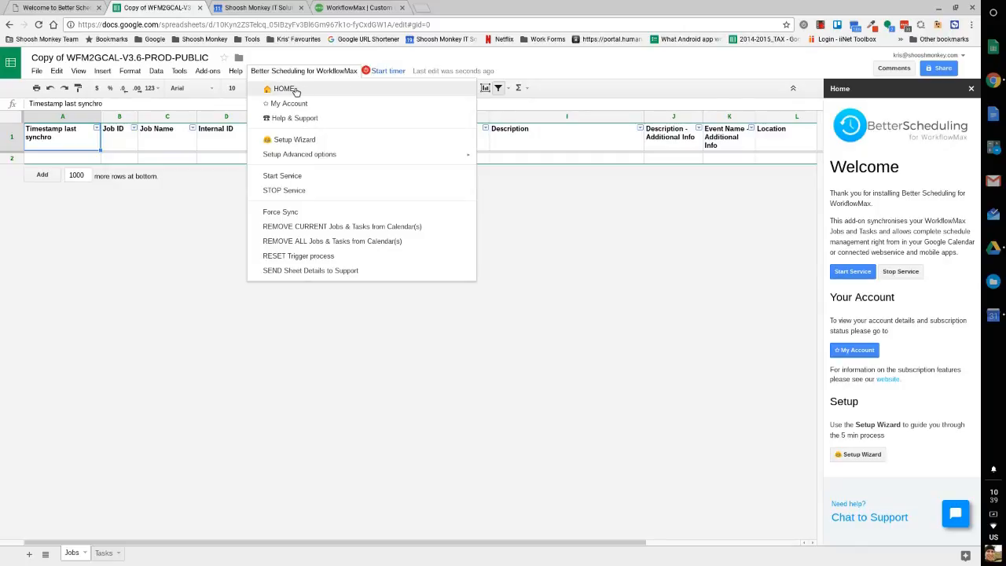
{"action": "left_click", "coordinate": [284, 89]}
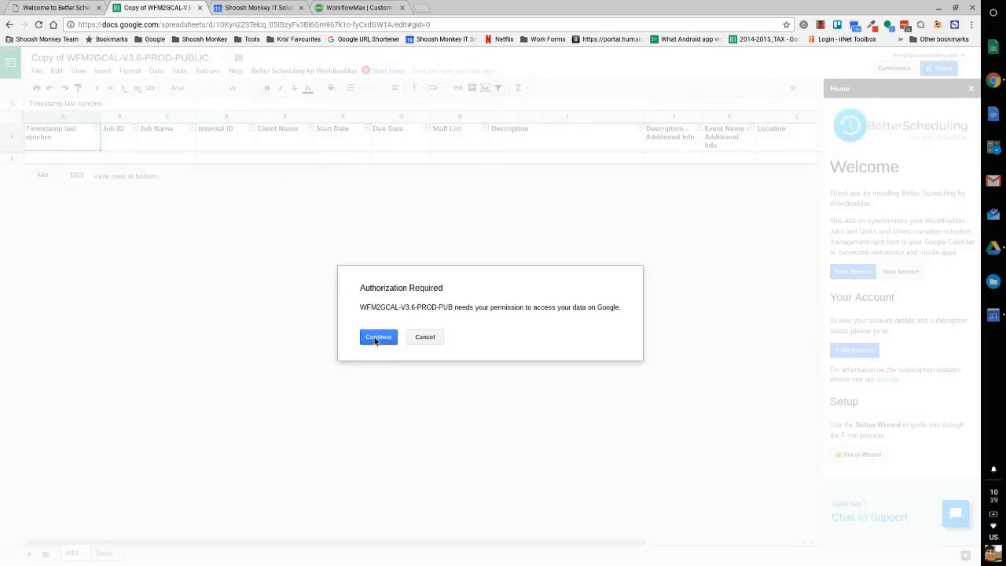
{"action": "left_click", "coordinate": [376, 340]}
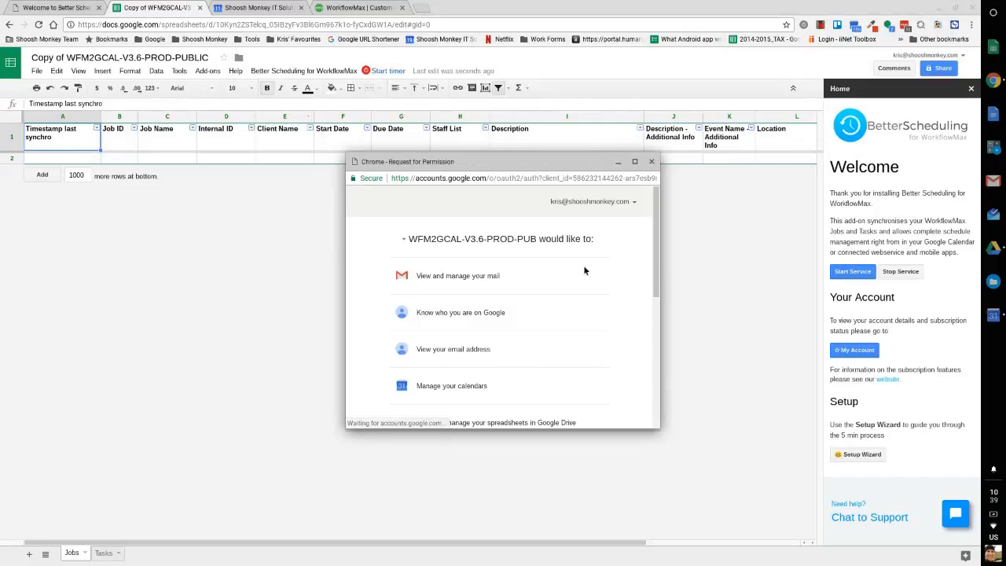
{"action": "scroll", "coordinate": [585, 270], "scroll_direction": "down", "scroll_amount": 3}
{"action": "scroll", "coordinate": [585, 271], "scroll_direction": "down", "scroll_amount": 1}
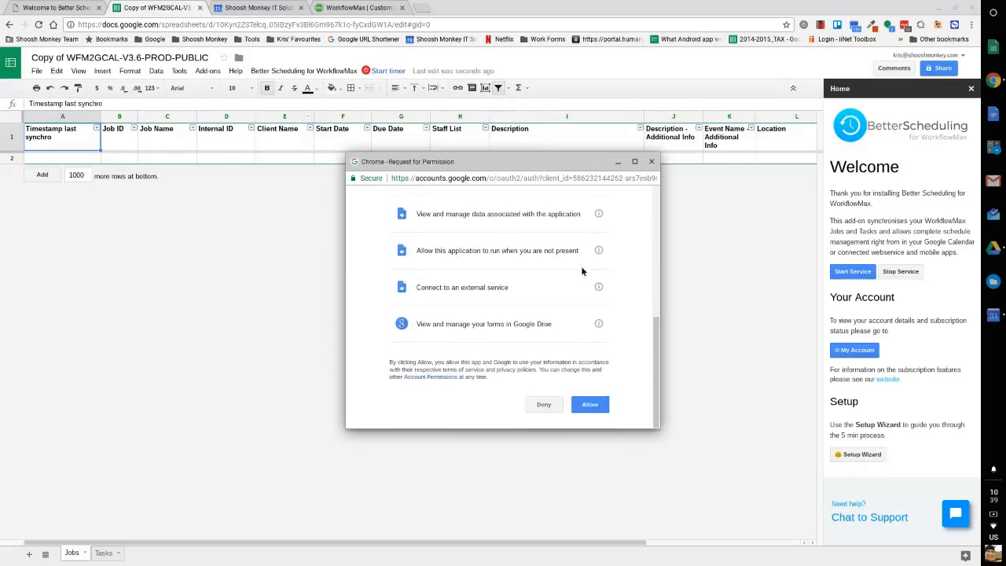
{"action": "left_click", "coordinate": [591, 406]}
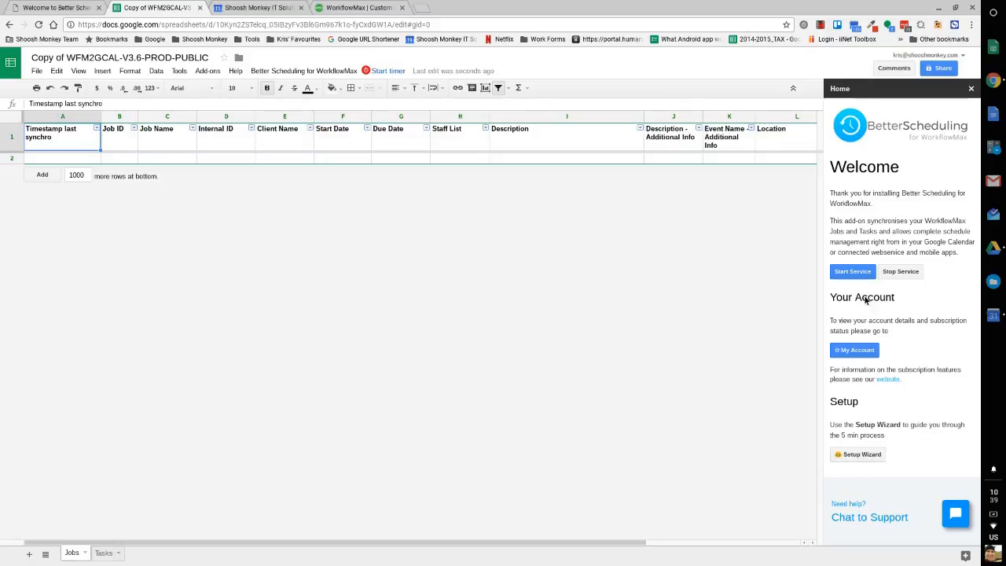
Step: Start the Better Scheduling Setup Wizard and advance to the Connect WorkflowMax step
{"action": "left_click", "coordinate": [972, 25]}
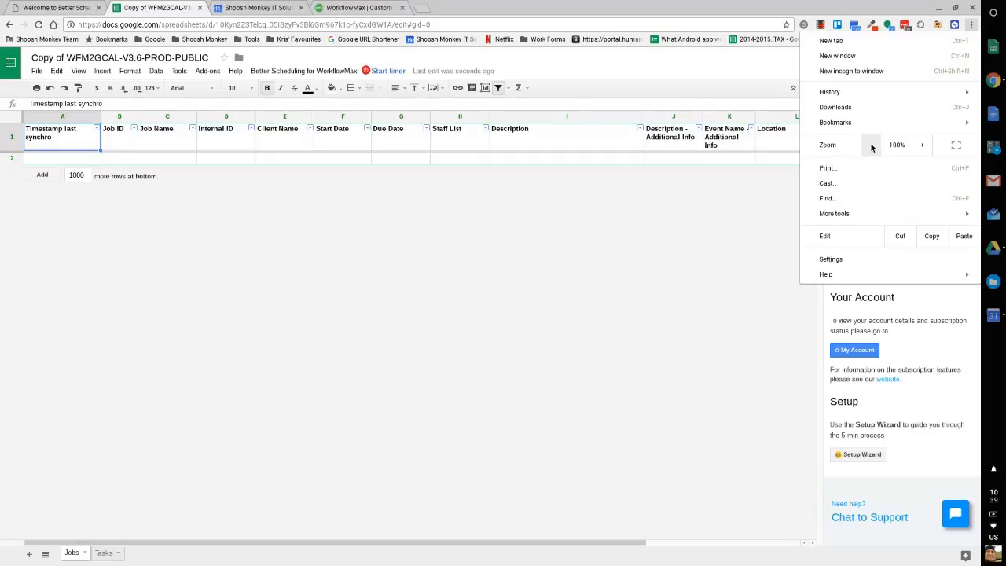
{"action": "left_click", "coordinate": [910, 317]}
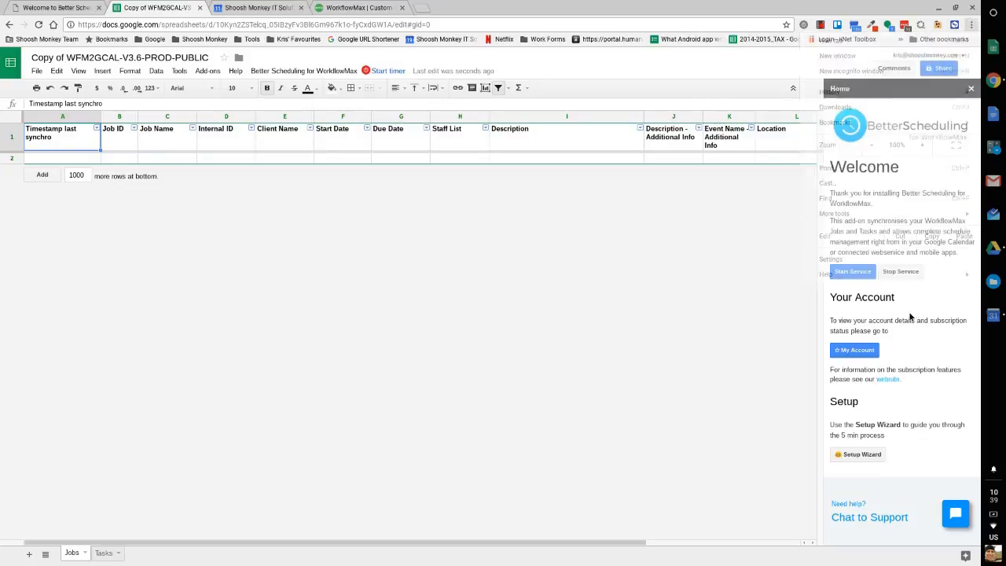
{"action": "left_click", "coordinate": [860, 455]}
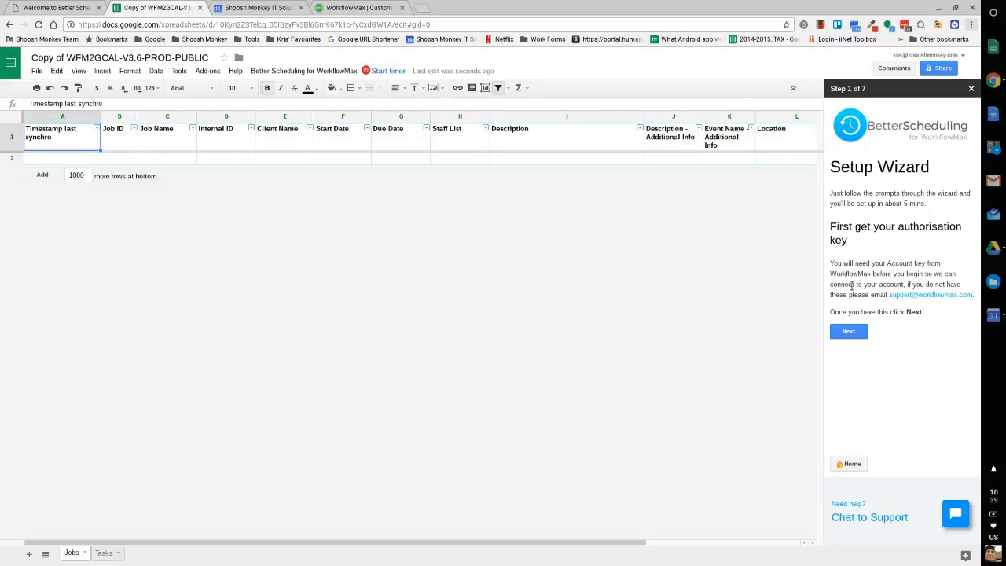
{"action": "left_click", "coordinate": [849, 332]}
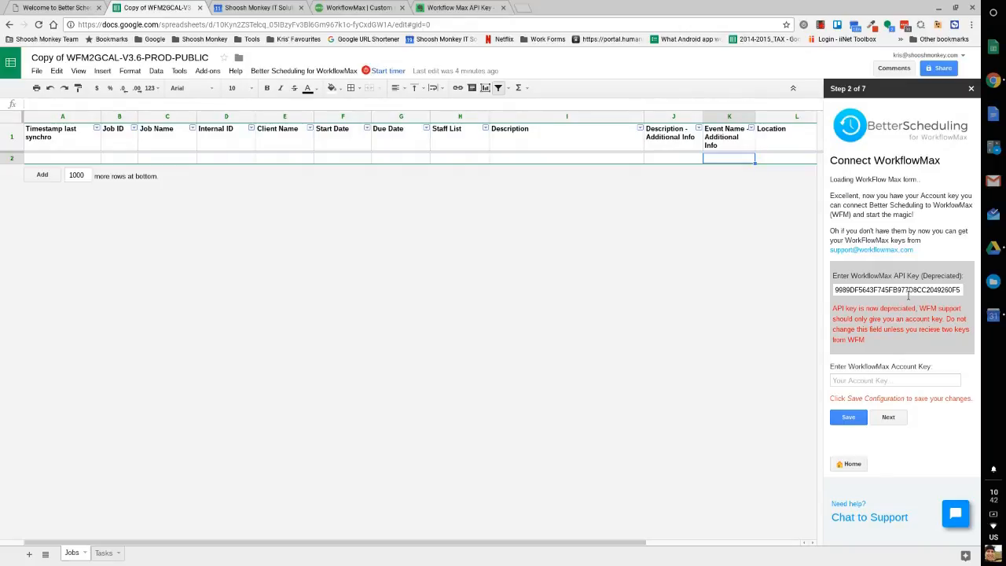
{"action": "left_click", "coordinate": [890, 381]}
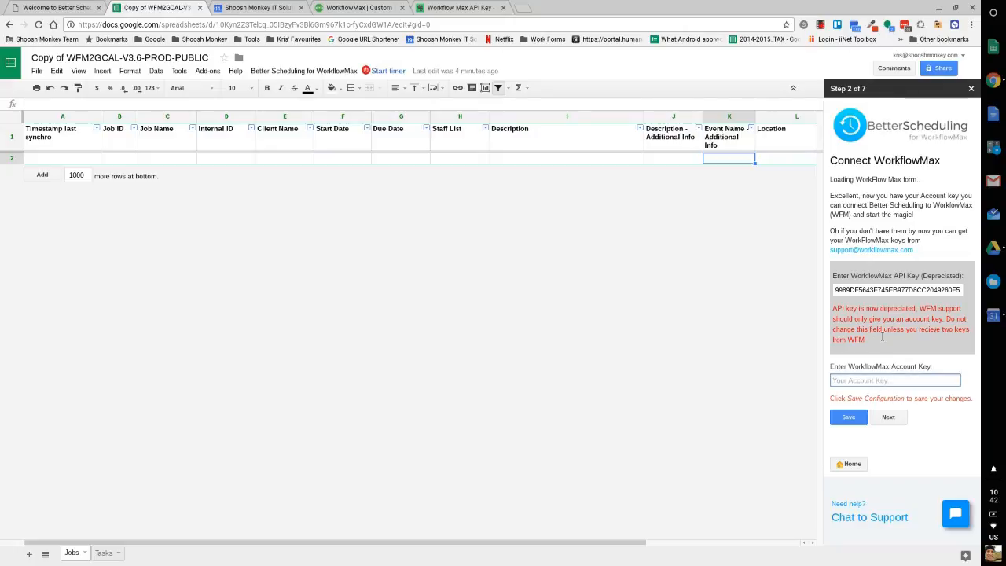
{"action": "double_click", "coordinate": [874, 292]}
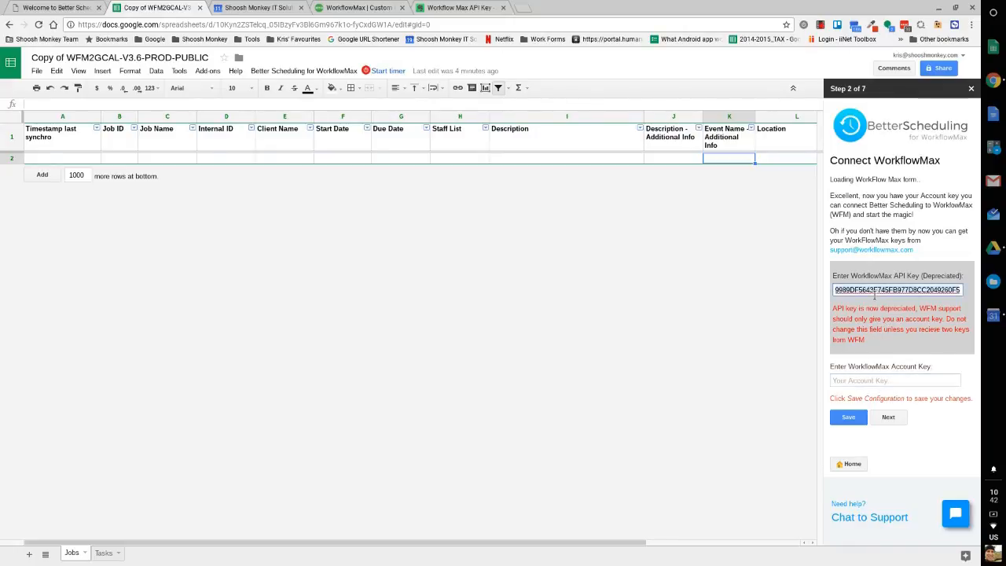
{"action": "left_click", "coordinate": [928, 316]}
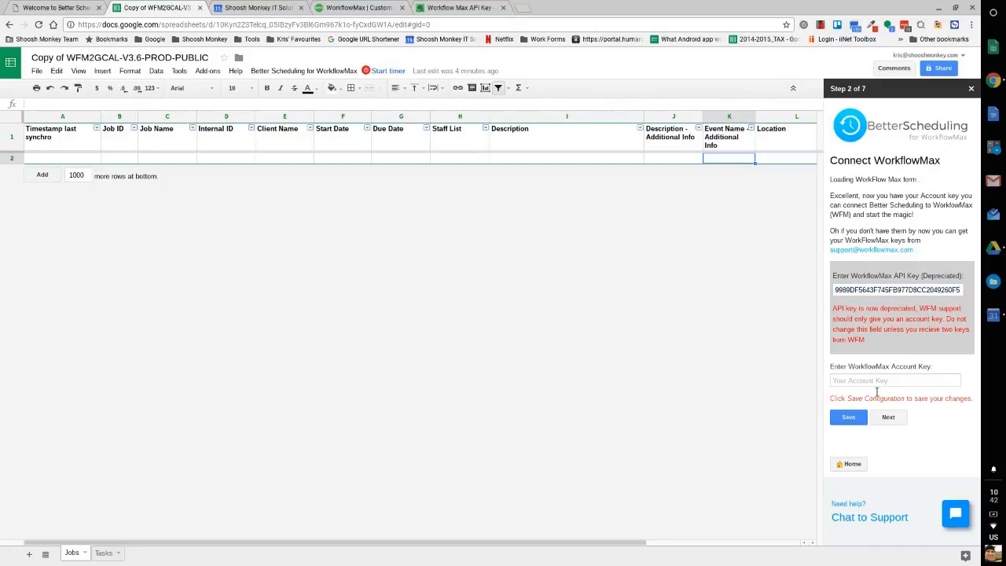
Step: Paste the WorkflowMax account key into the Account Key field, save it and continue to the Connect your staff step
{"action": "left_click", "coordinate": [890, 383]}
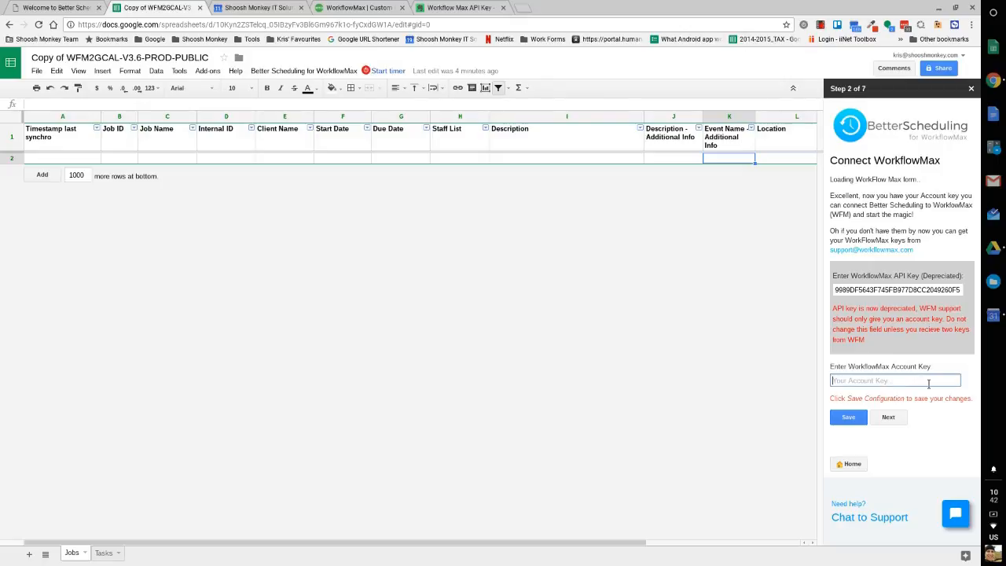
{"action": "key", "text": "ctrl+v"}
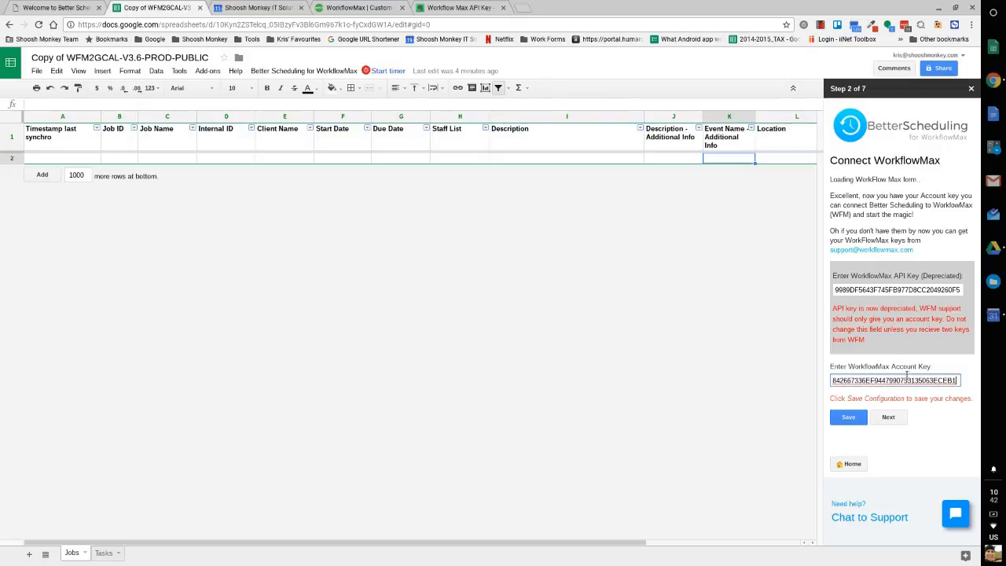
{"action": "left_click", "coordinate": [849, 418]}
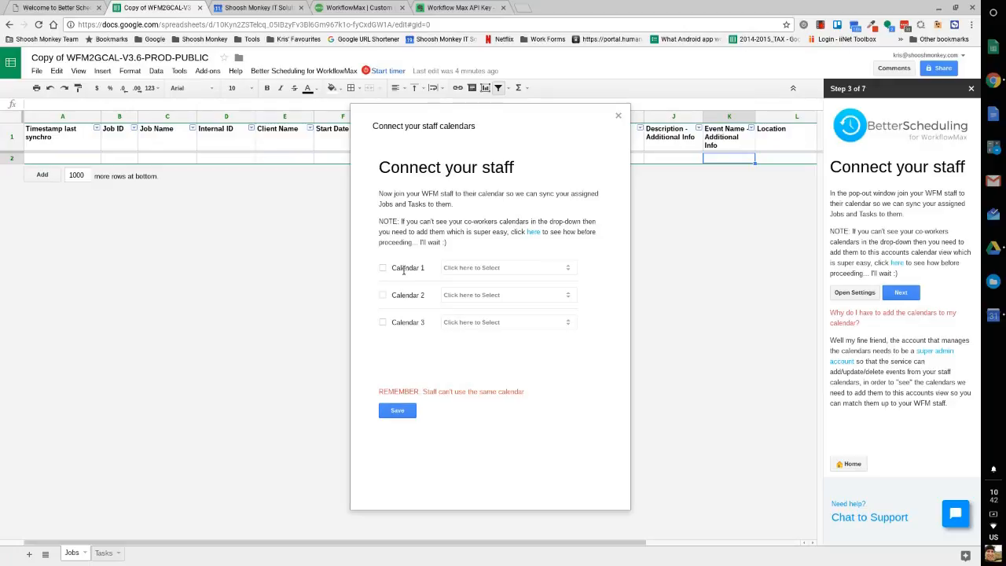
Step: Enable all three staff entries, Calendar 1, Calendar 2 and Calendar 3, for calendar connection
{"action": "left_click", "coordinate": [383, 267]}
{"action": "left_click", "coordinate": [383, 295]}
{"action": "left_click", "coordinate": [383, 323]}
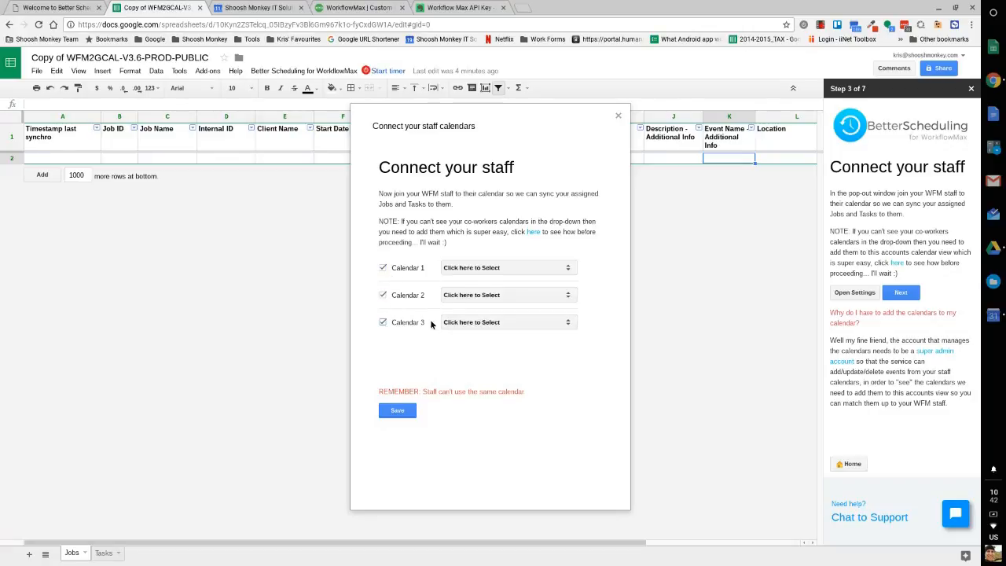
Step: Assign Calendar #1, Calendar #2 and Calendar #3 to the matching staff entries, save, and continue to the custom field mapping
{"action": "left_click", "coordinate": [471, 269]}
{"action": "scroll", "coordinate": [499, 354], "scroll_direction": "down", "scroll_amount": 2}
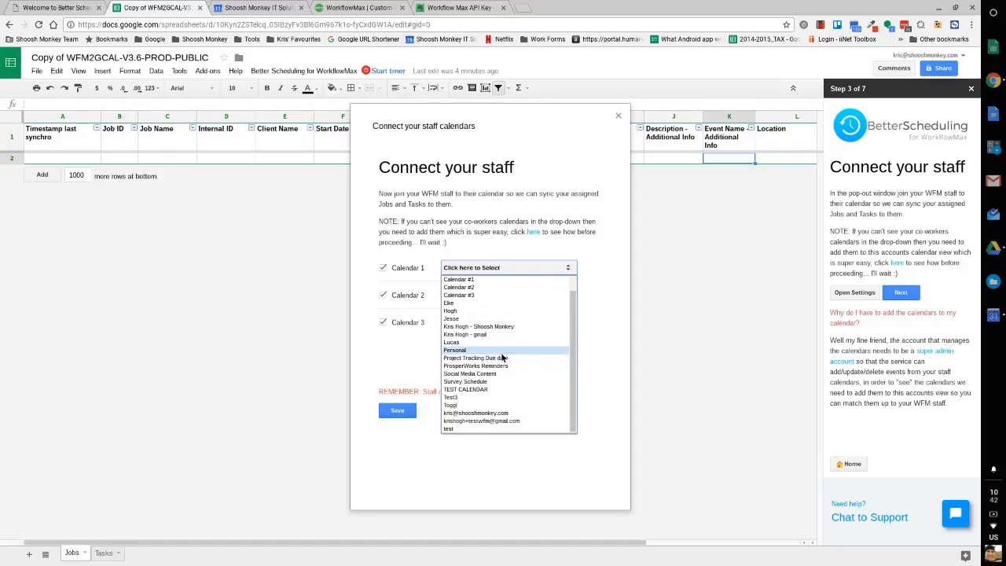
{"action": "scroll", "coordinate": [492, 319], "scroll_direction": "up", "scroll_amount": 2}
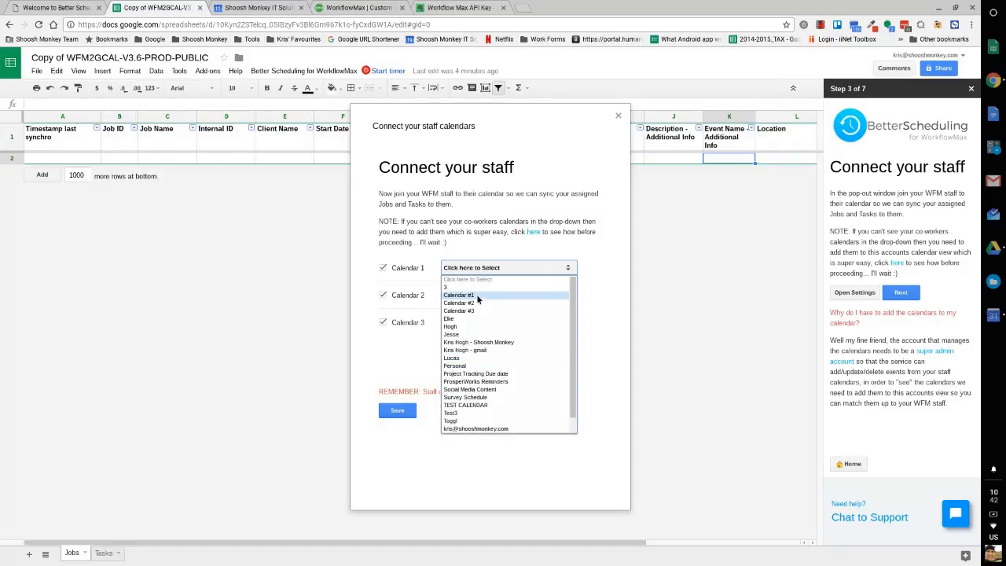
{"action": "left_click", "coordinate": [477, 294]}
{"action": "left_click", "coordinate": [497, 295]}
{"action": "left_click", "coordinate": [490, 330]}
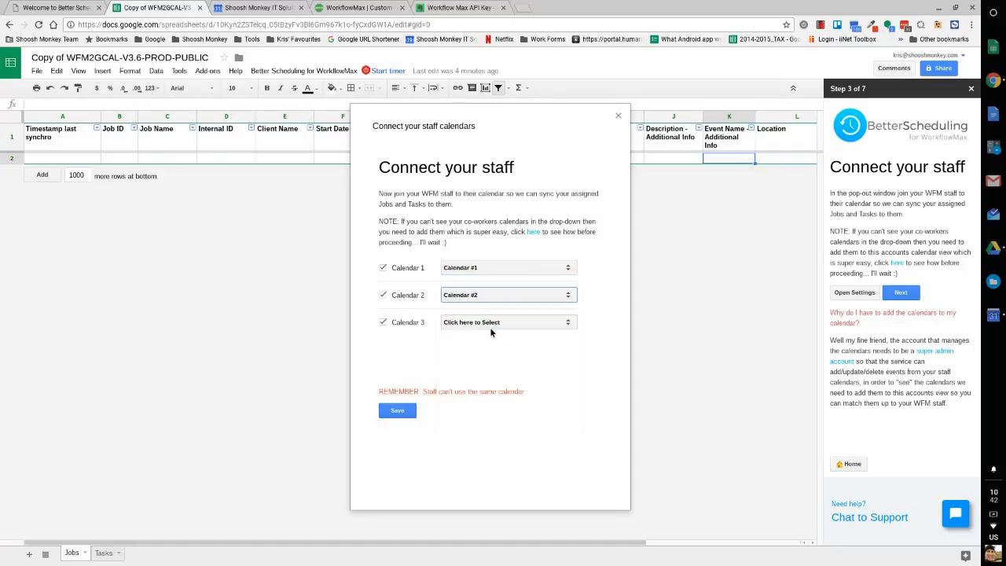
{"action": "left_click", "coordinate": [490, 322]}
{"action": "left_click", "coordinate": [483, 367]}
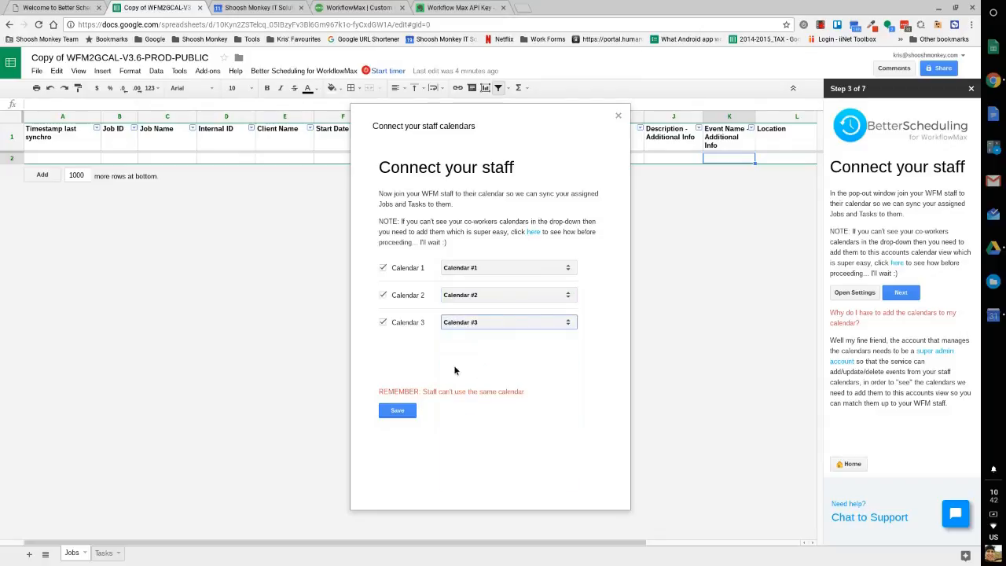
{"action": "left_click", "coordinate": [398, 410]}
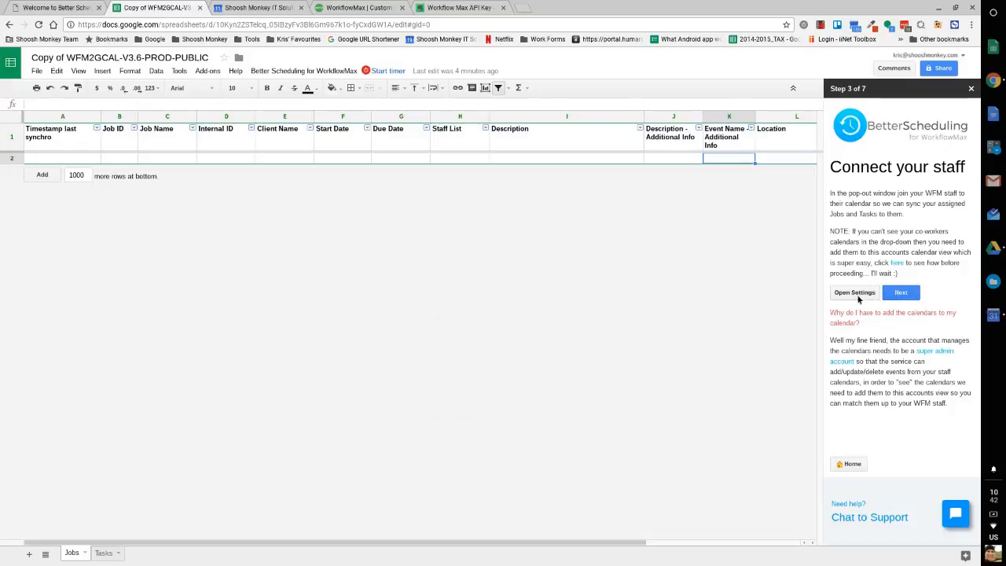
{"action": "left_click", "coordinate": [909, 296]}
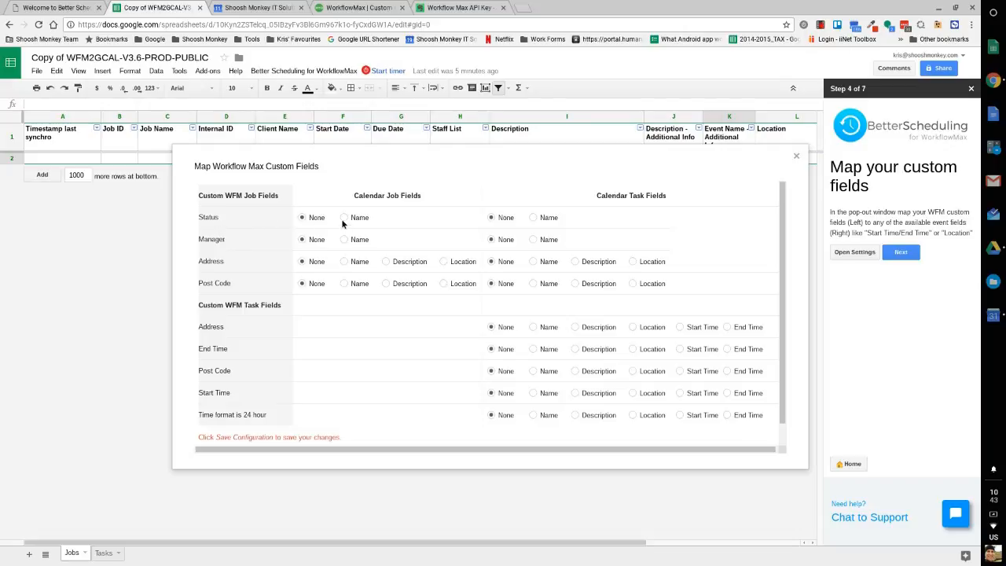
Step: Switch to WorkflowMax, open the Maintenance job for Big Tosser road works and examine its State and Manager fields
{"action": "left_click", "coordinate": [354, 7]}
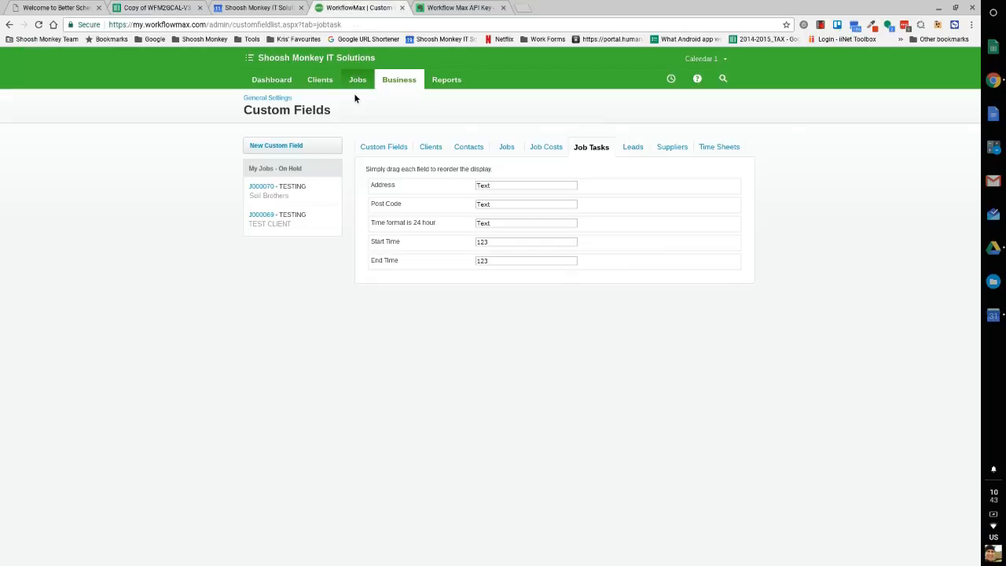
{"action": "mouse_move", "coordinate": [357, 80]}
{"action": "left_click", "coordinate": [358, 98]}
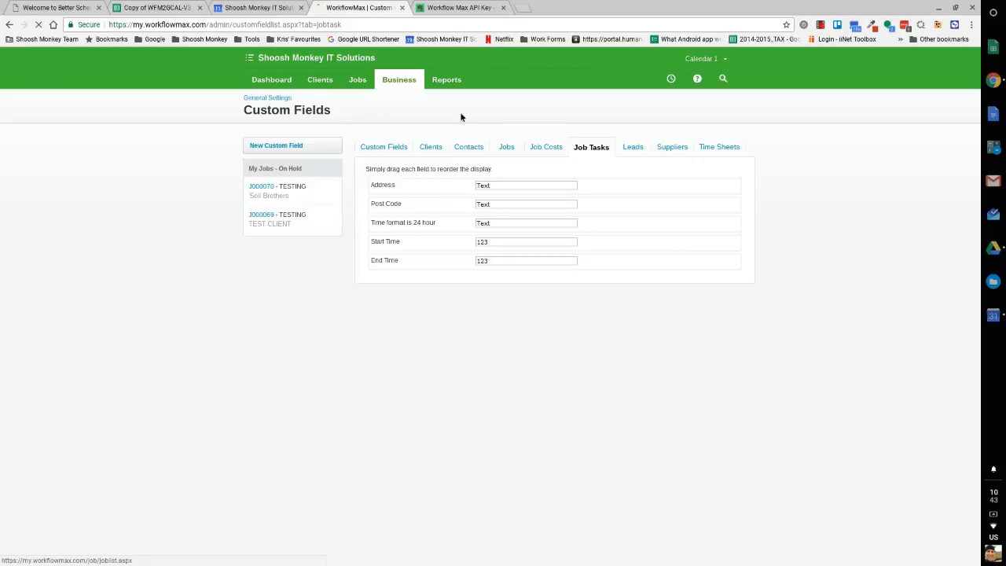
{"action": "scroll", "coordinate": [523, 262], "scroll_direction": "down", "scroll_amount": 1}
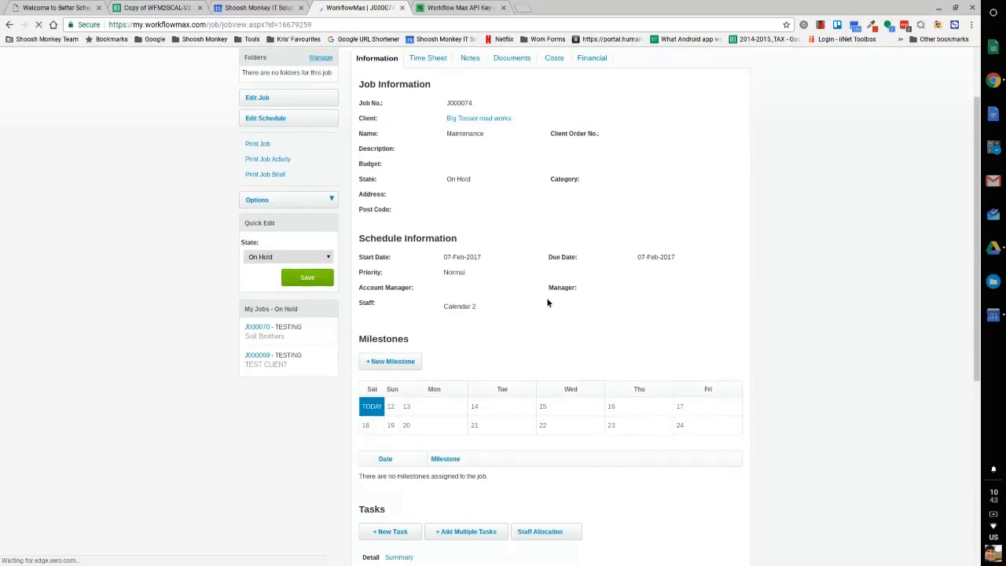
{"action": "left_click", "coordinate": [251, 257]}
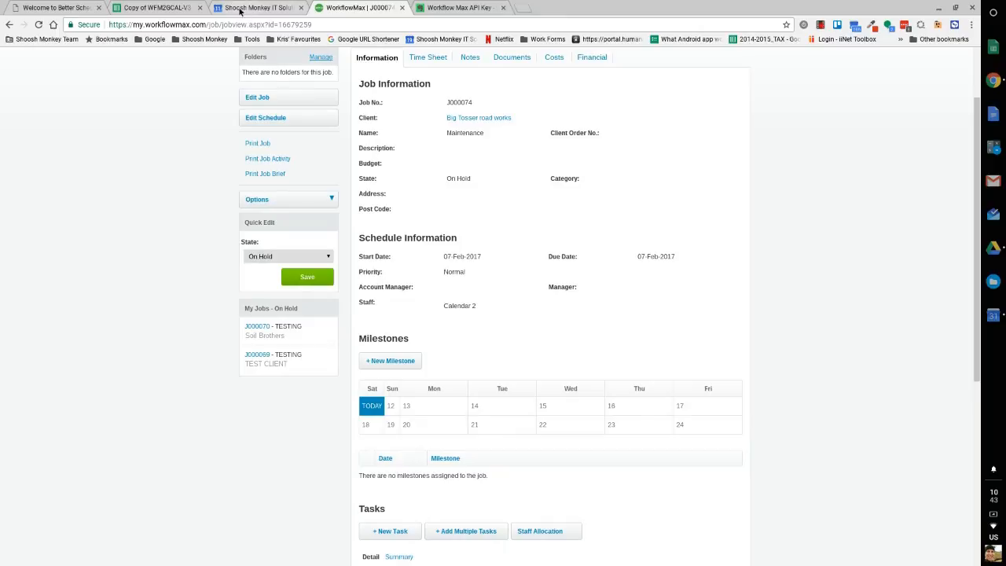
{"action": "left_click", "coordinate": [159, 8]}
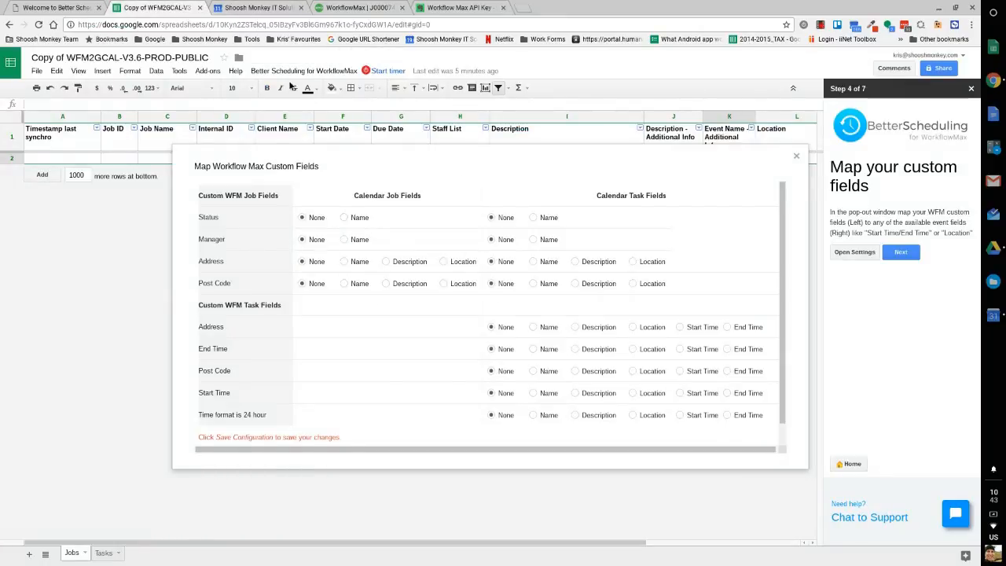
{"action": "left_click", "coordinate": [346, 8]}
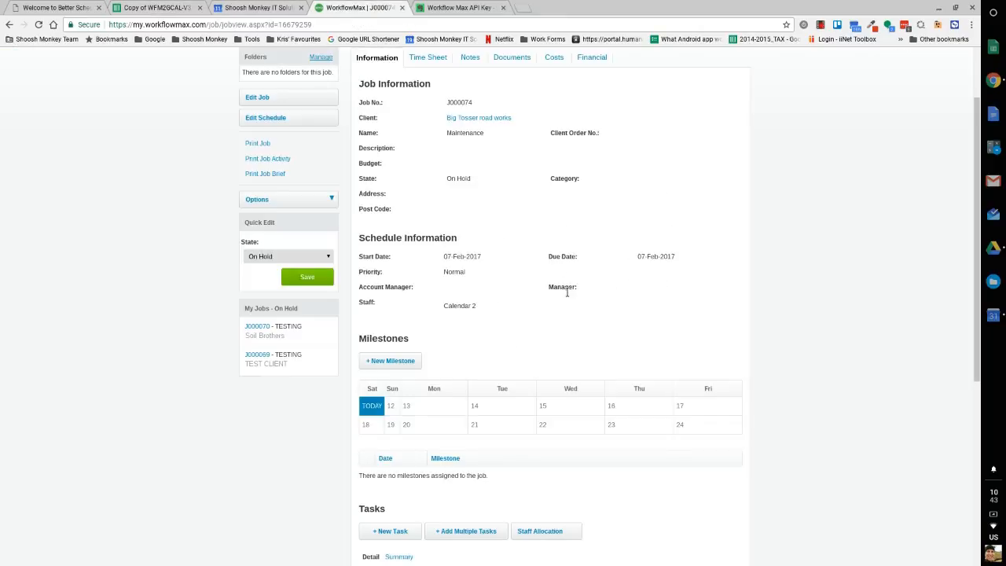
{"action": "left_click_drag", "start_coordinate": [556, 294], "coordinate": [607, 294]}
Step: Back in the sheet's field mapping, map Status to Name and the job Address to Location for both calendar jobs and tasks
{"action": "left_click", "coordinate": [165, 9]}
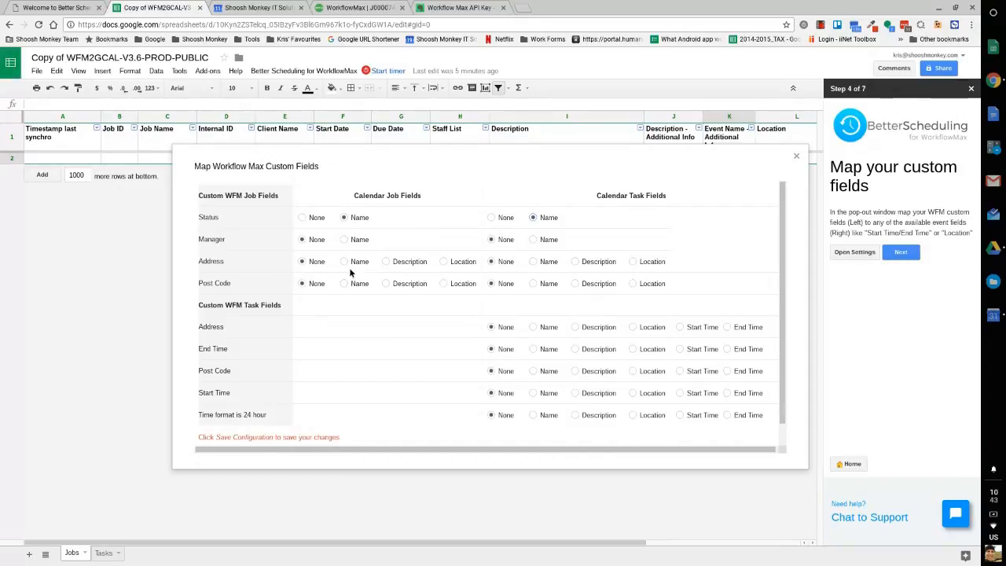
{"action": "double_click", "coordinate": [234, 266]}
{"action": "left_click", "coordinate": [444, 261]}
{"action": "scroll", "coordinate": [663, 200], "scroll_direction": "down", "scroll_amount": 1}
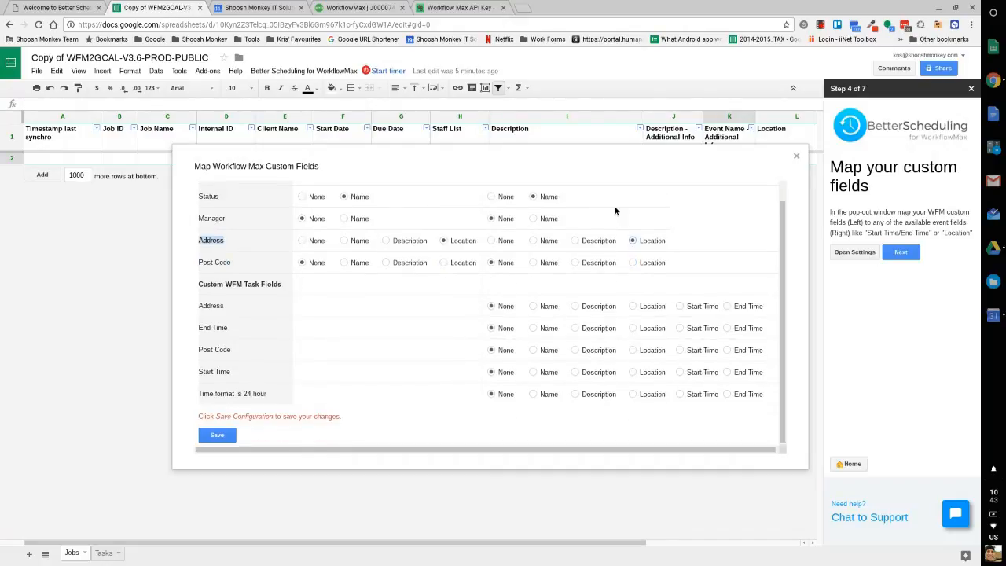
{"action": "scroll", "coordinate": [629, 220], "scroll_direction": "up", "scroll_amount": 1}
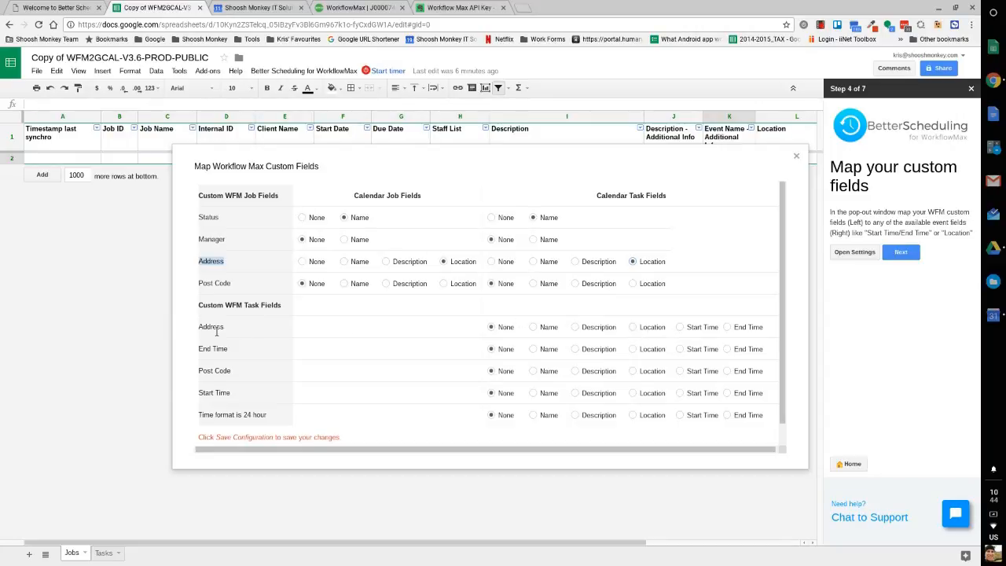
Step: Leave the task Address unmapped, map the End Time task field to End Time, save the mapping and continue to Sync Options
{"action": "left_click", "coordinate": [634, 327]}
{"action": "left_click", "coordinate": [492, 326]}
{"action": "scroll", "coordinate": [616, 351], "scroll_direction": "down", "scroll_amount": 1}
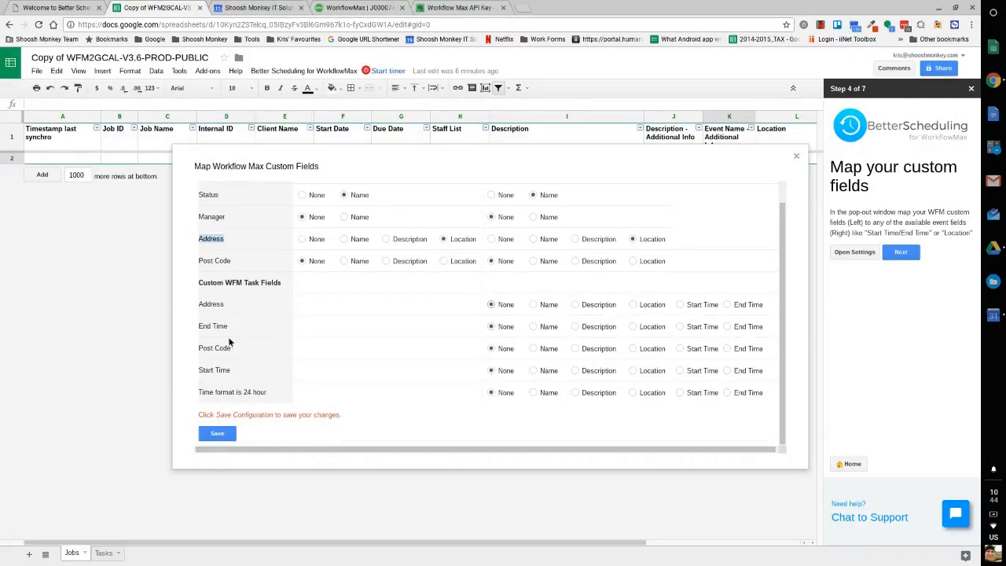
{"action": "left_click", "coordinate": [728, 327]}
{"action": "left_click", "coordinate": [224, 436]}
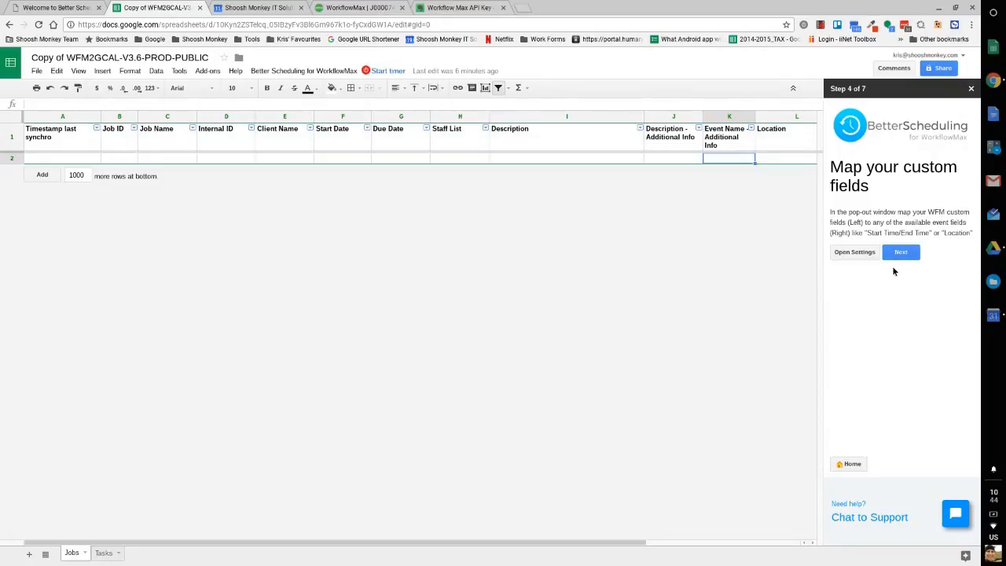
{"action": "left_click", "coordinate": [901, 252]}
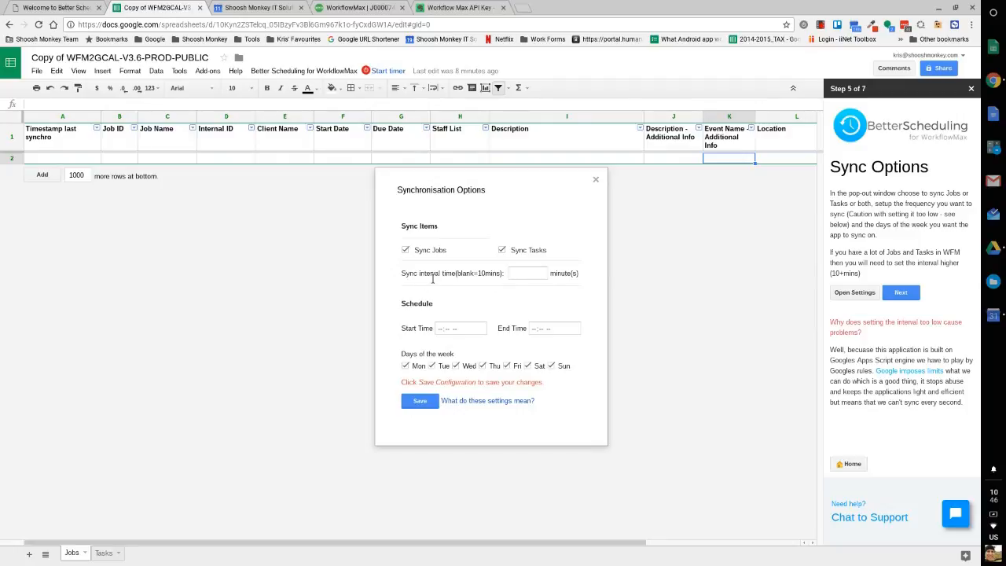
Step: Save the synchronisation options with jobs, tasks and all weekdays selected and interval and schedule blank, then continue to Enable Calendar API
{"action": "left_click", "coordinate": [530, 275]}
{"action": "left_click", "coordinate": [442, 329]}
{"action": "left_click", "coordinate": [466, 302]}
{"action": "left_click", "coordinate": [429, 407]}
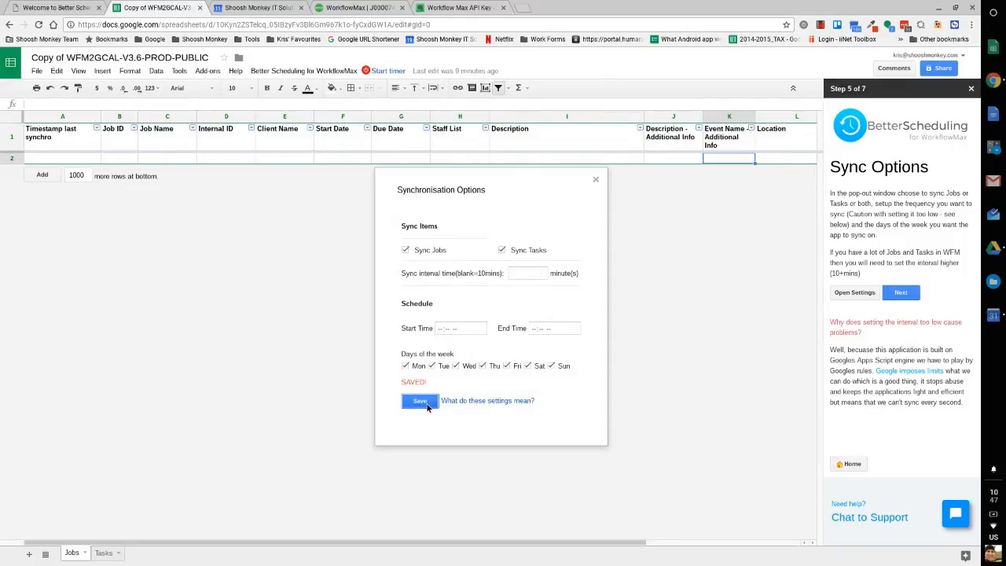
{"action": "left_click", "coordinate": [902, 294]}
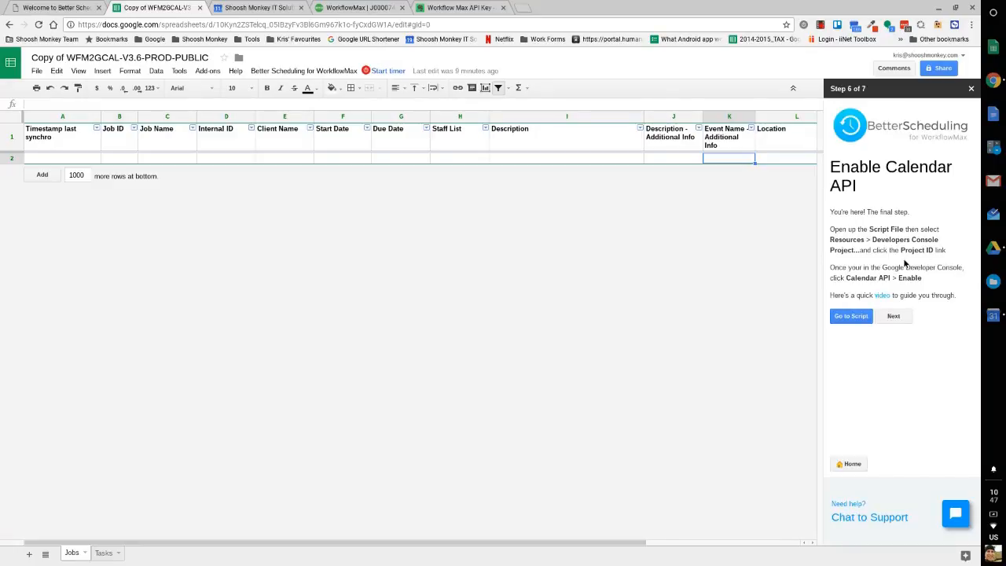
Step: Open the script file from the wizard's instructions and go to its associated Developers Console project
{"action": "left_click", "coordinate": [852, 320]}
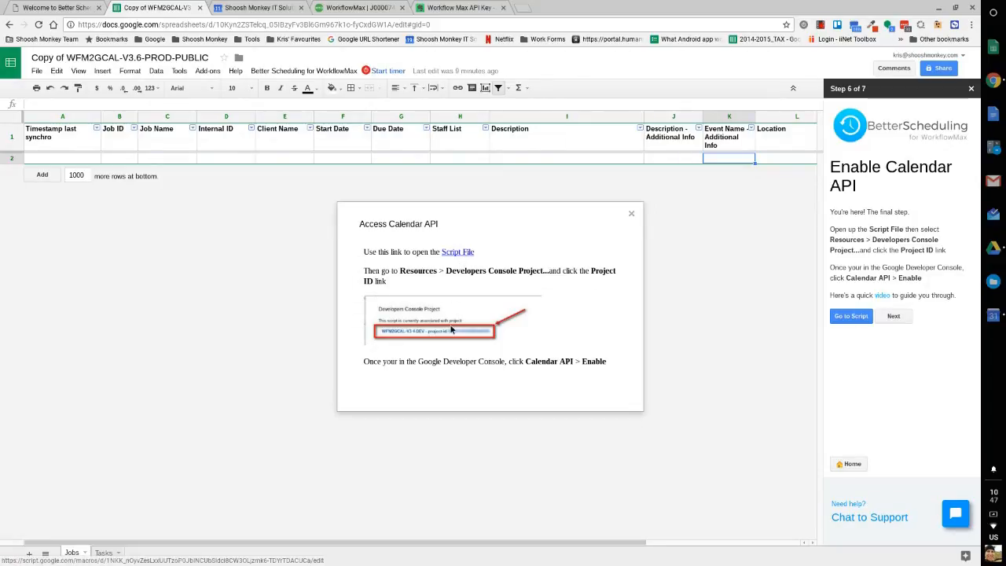
{"action": "left_click_drag", "start_coordinate": [406, 274], "coordinate": [545, 277]}
{"action": "left_click", "coordinate": [458, 253]}
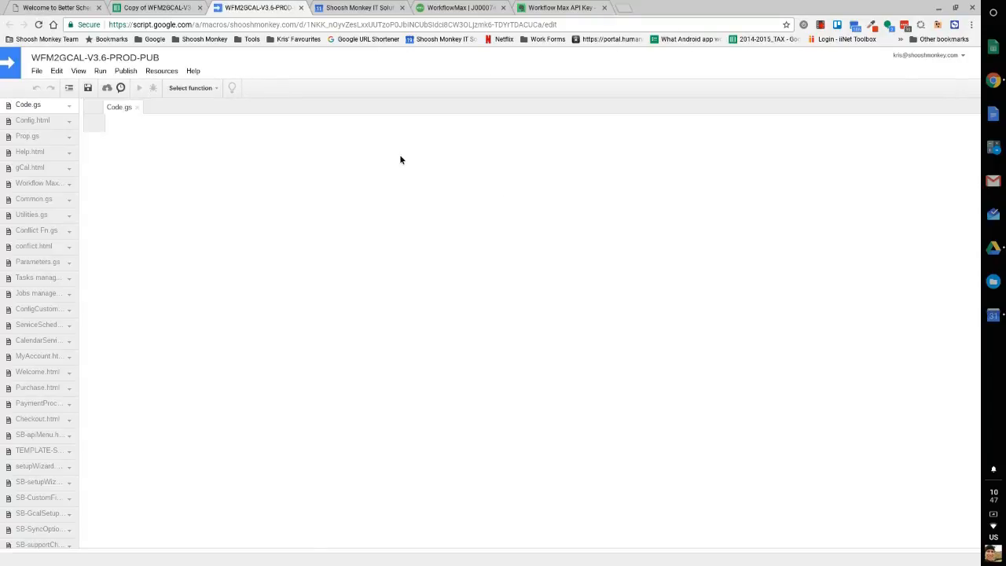
{"action": "left_click", "coordinate": [154, 72]}
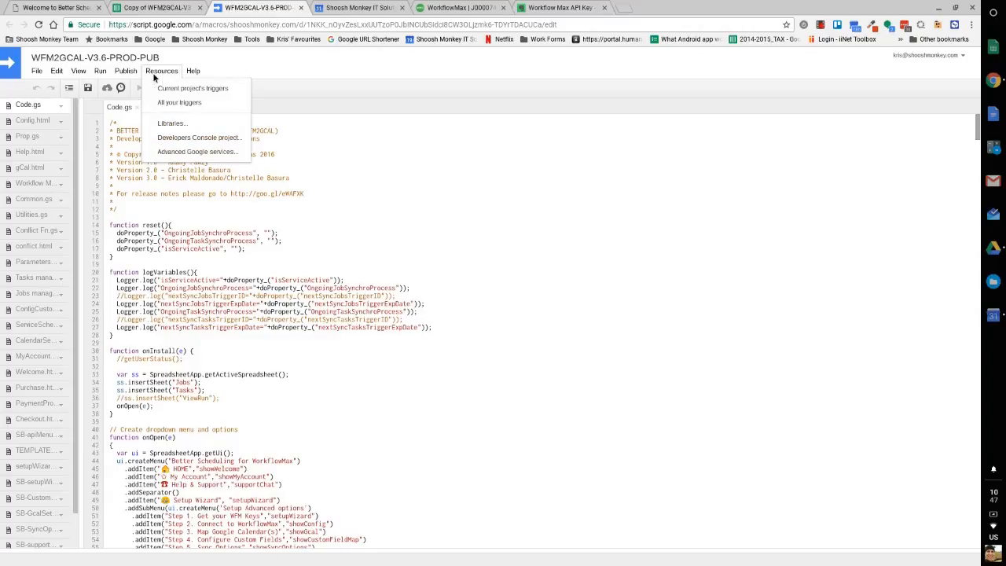
{"action": "left_click", "coordinate": [207, 138]}
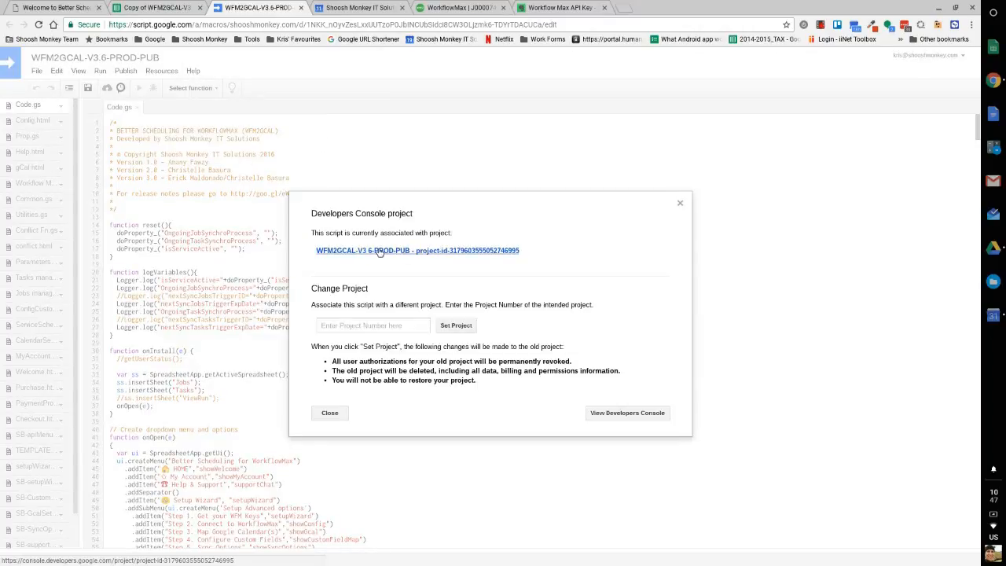
{"action": "left_click", "coordinate": [445, 251]}
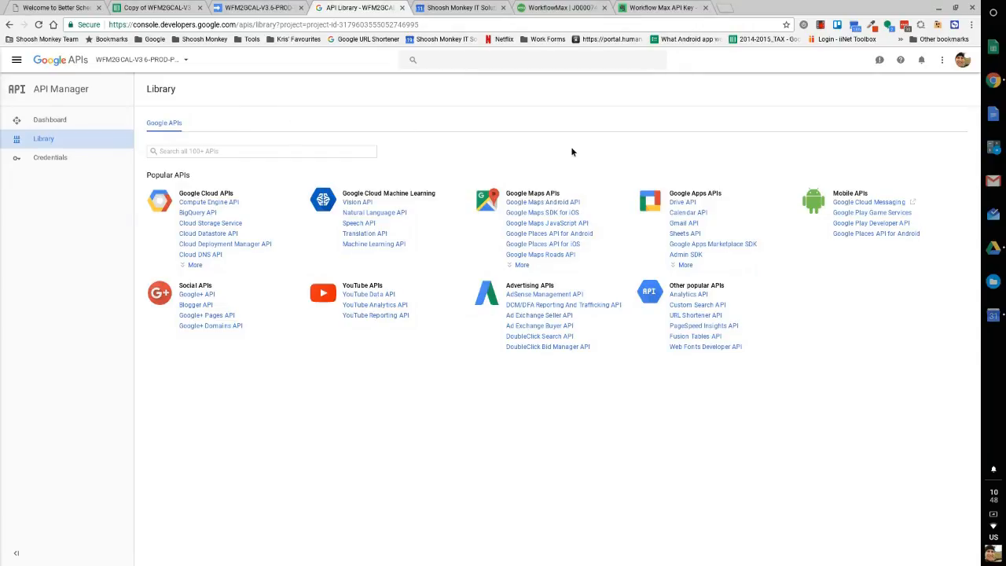
Step: Enable the Calendar API from the Google Apps APIs, then close the API console and the Developers Console project dialog
{"action": "left_click_drag", "start_coordinate": [673, 196], "coordinate": [733, 201]}
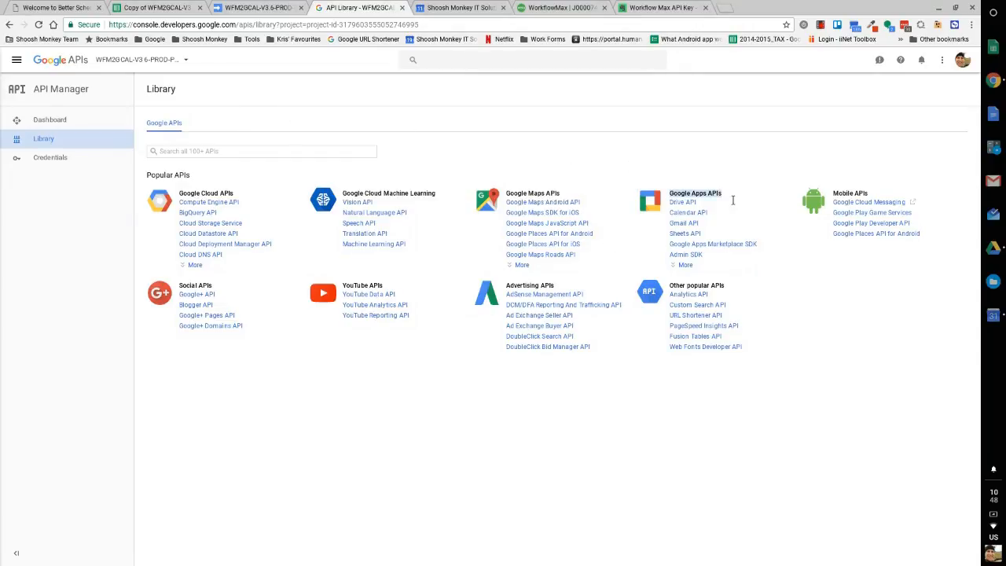
{"action": "left_click", "coordinate": [692, 214]}
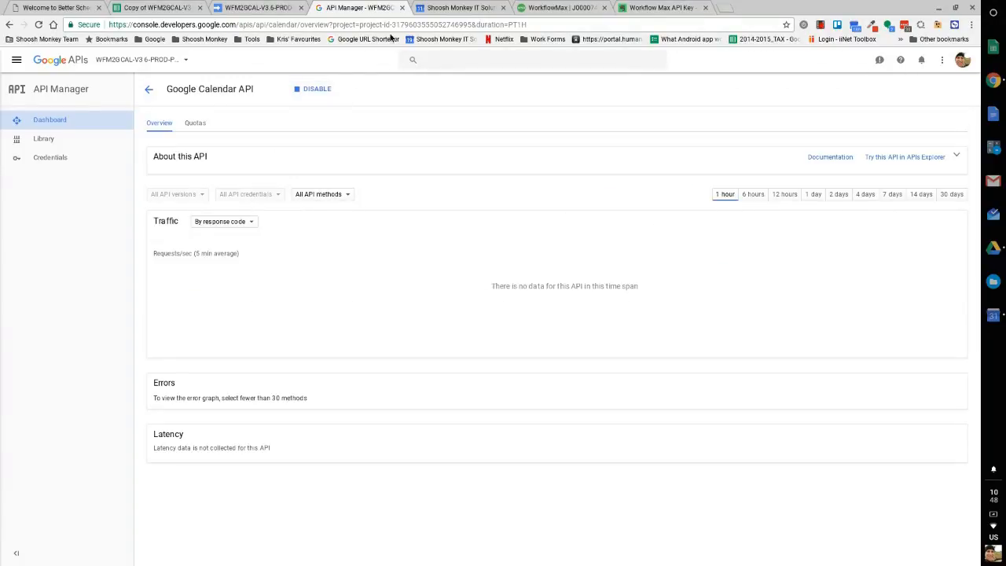
{"action": "left_click", "coordinate": [402, 8]}
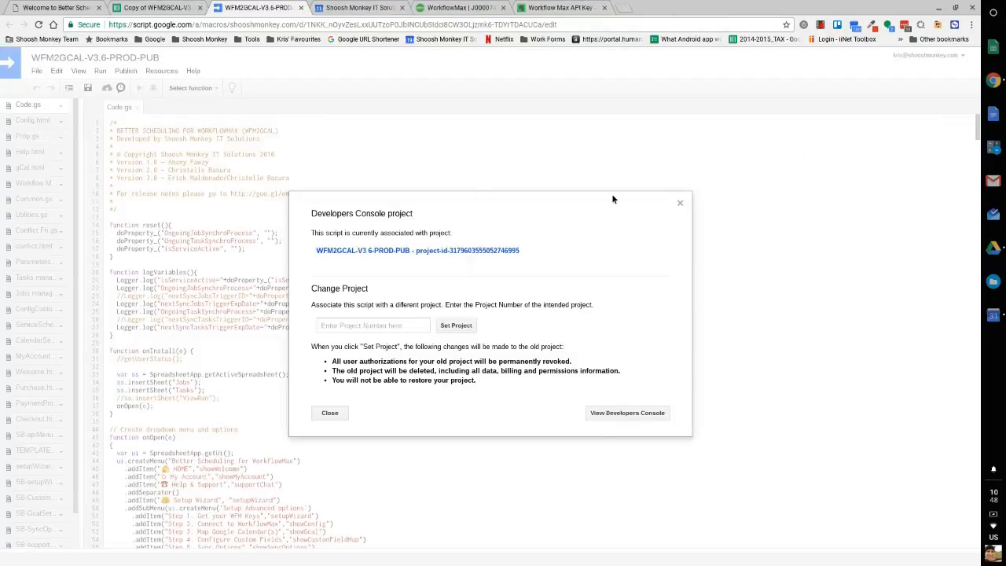
{"action": "left_click", "coordinate": [330, 414]}
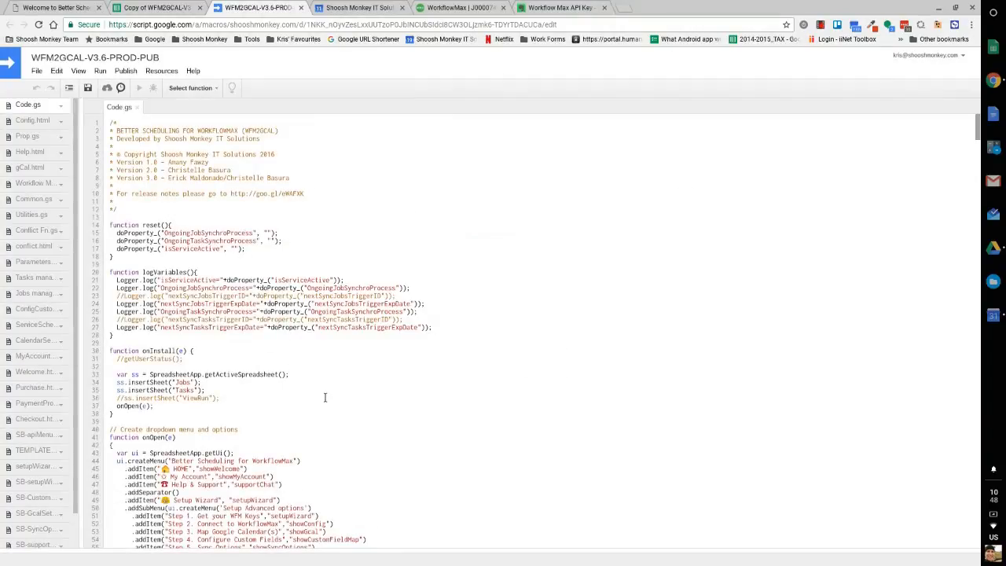
Step: Check the time zone setting in the script's project properties, cancel without saving and close the script editor
{"action": "left_click", "coordinate": [35, 74]}
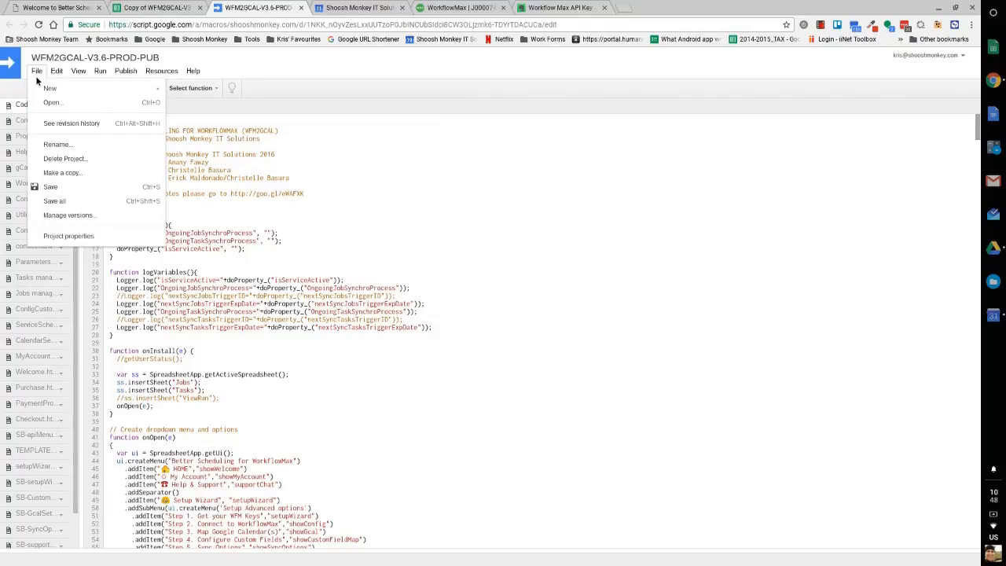
{"action": "left_click", "coordinate": [67, 235]}
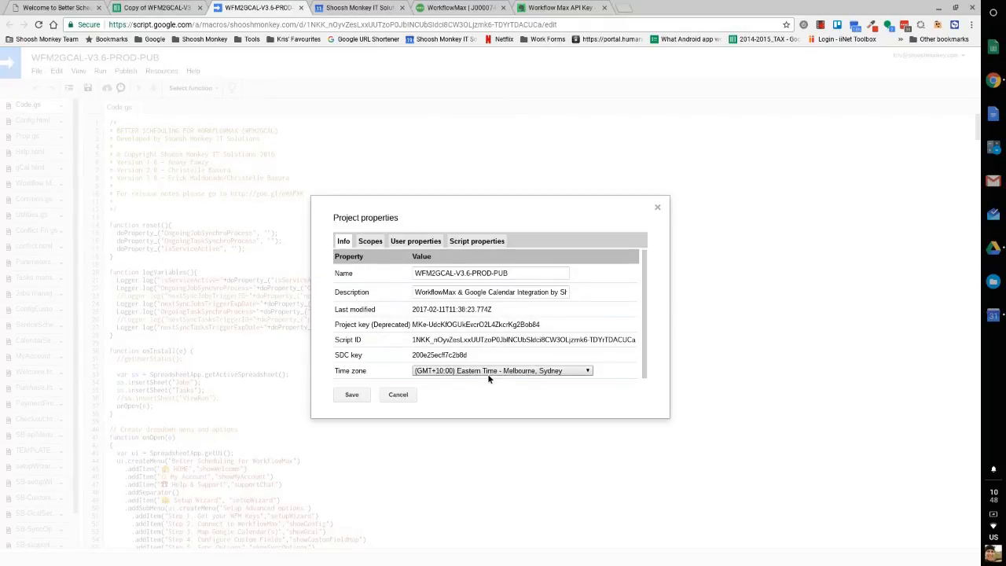
{"action": "left_click", "coordinate": [488, 373]}
{"action": "left_click", "coordinate": [476, 373]}
{"action": "left_click", "coordinate": [402, 394]}
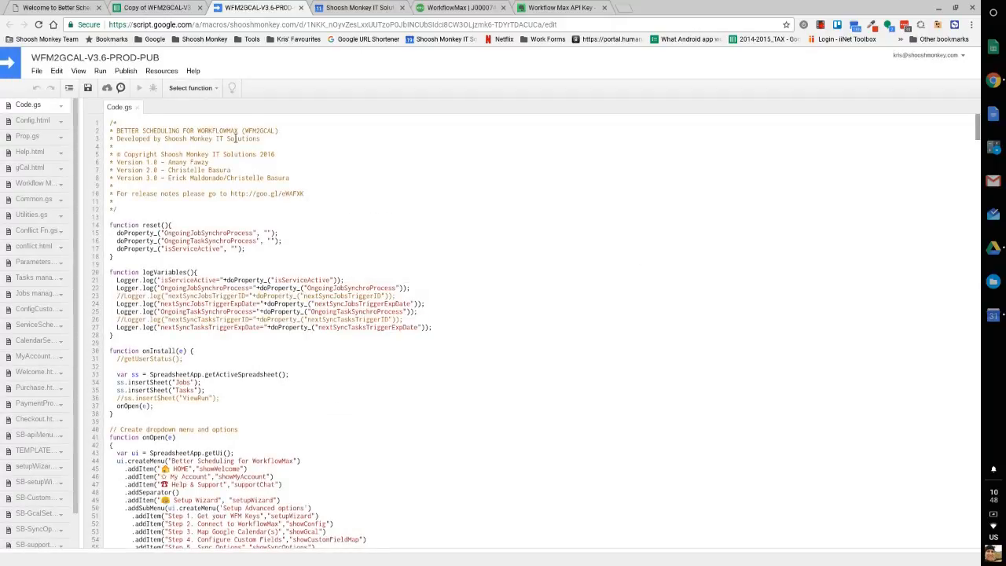
{"action": "left_click", "coordinate": [300, 8]}
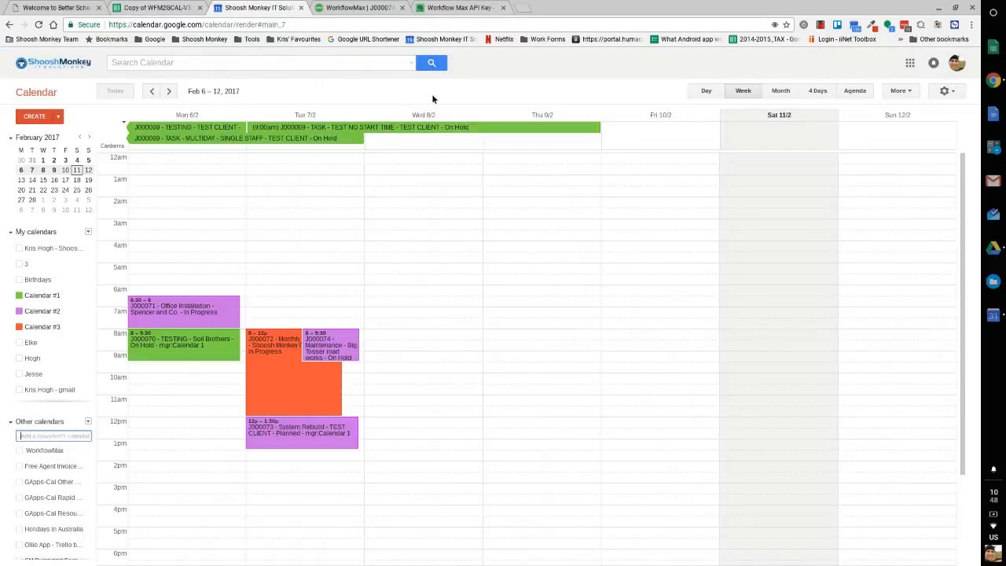
Step: Return to the spreadsheet copy, dismiss the Access Calendar API instructions and continue the wizard to Set your Timezone
{"action": "left_click", "coordinate": [161, 9]}
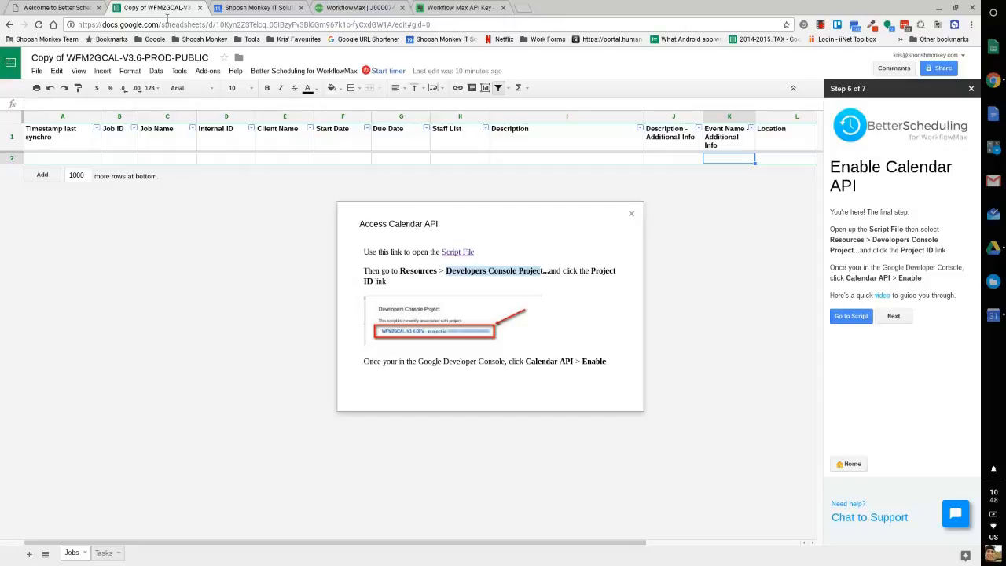
{"action": "left_click", "coordinate": [633, 216]}
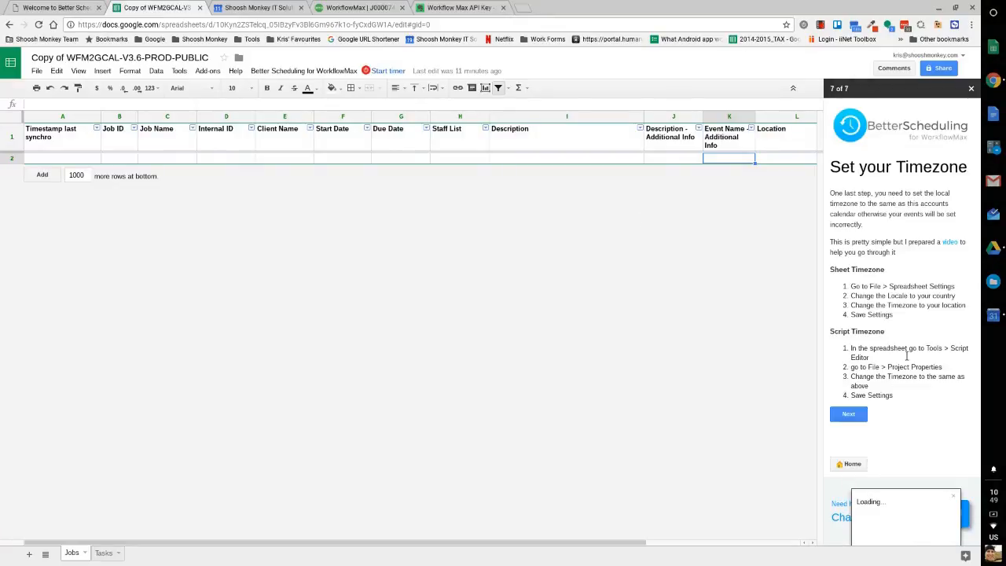
{"action": "left_click_drag", "start_coordinate": [835, 333], "coordinate": [904, 400]}
{"action": "left_click", "coordinate": [871, 323]}
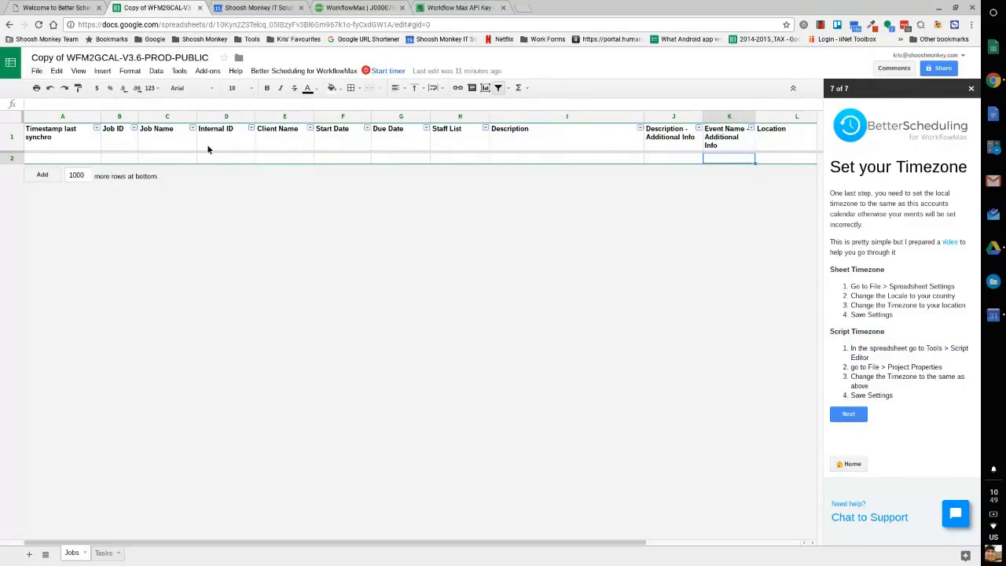
Step: Check the locale and the available time zones in the spreadsheet settings, then leave them without saving
{"action": "left_click", "coordinate": [36, 70]}
{"action": "left_click", "coordinate": [78, 235]}
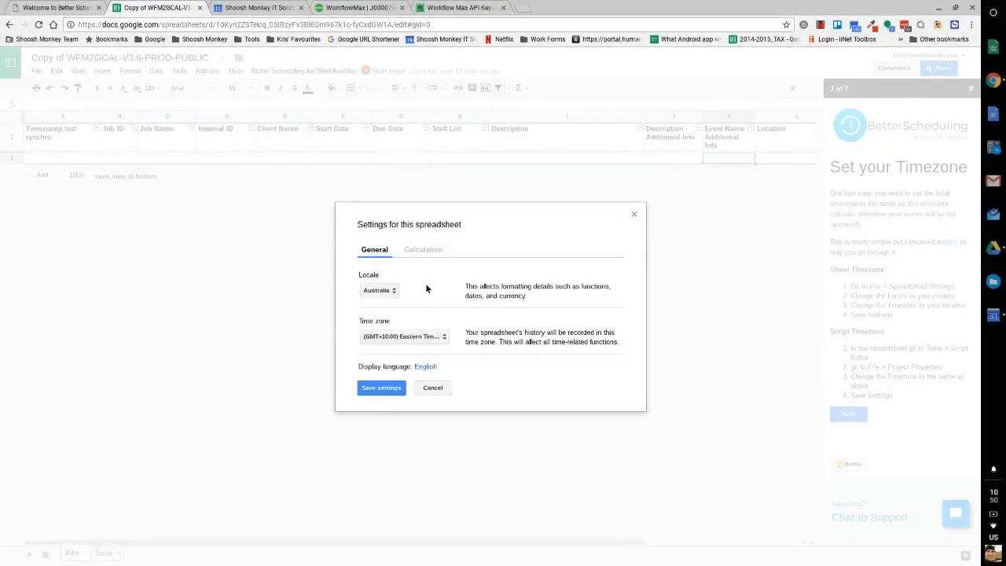
{"action": "left_click", "coordinate": [401, 336]}
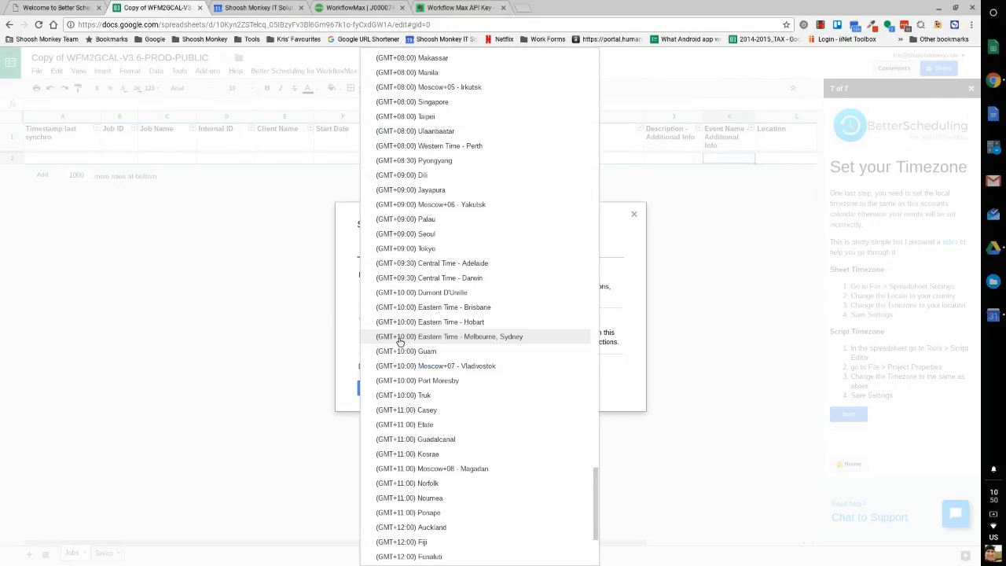
{"action": "left_click", "coordinate": [344, 342]}
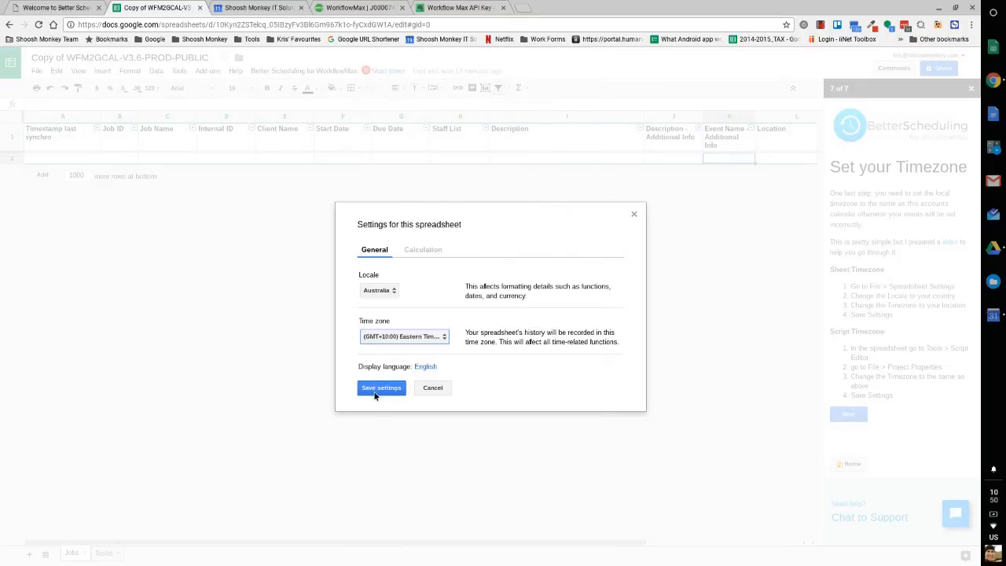
{"action": "left_click", "coordinate": [443, 388]}
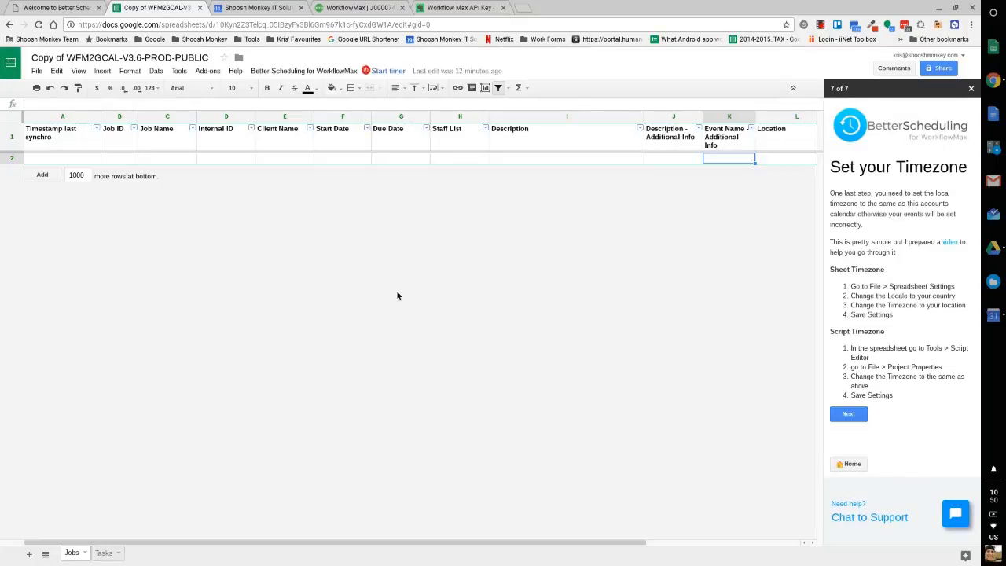
Step: Finish the timezone step of the setup wizard and review the My Account redirect note on the completion page
{"action": "left_click", "coordinate": [846, 414]}
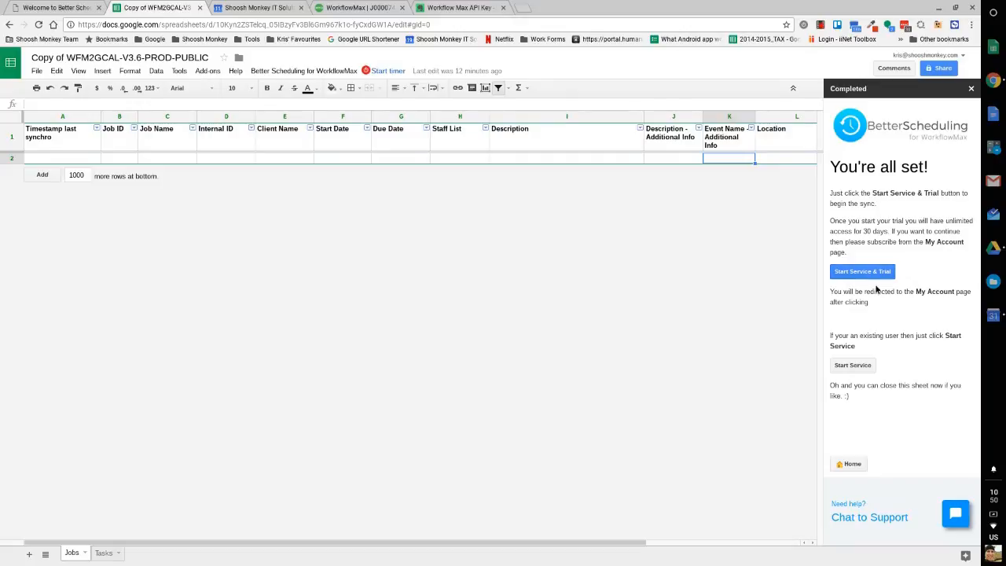
{"action": "left_click_drag", "start_coordinate": [870, 305], "coordinate": [834, 296]}
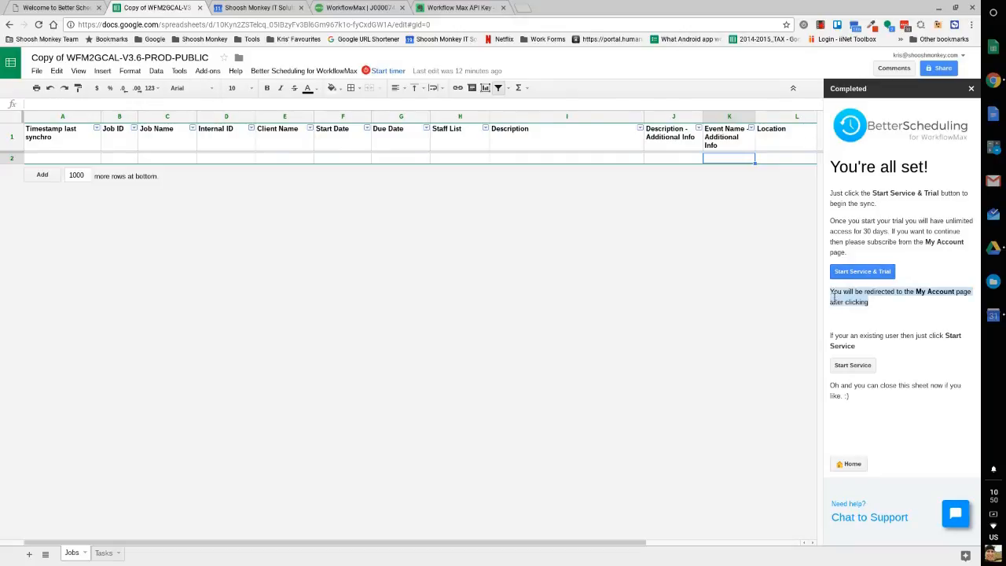
{"action": "left_click", "coordinate": [877, 306]}
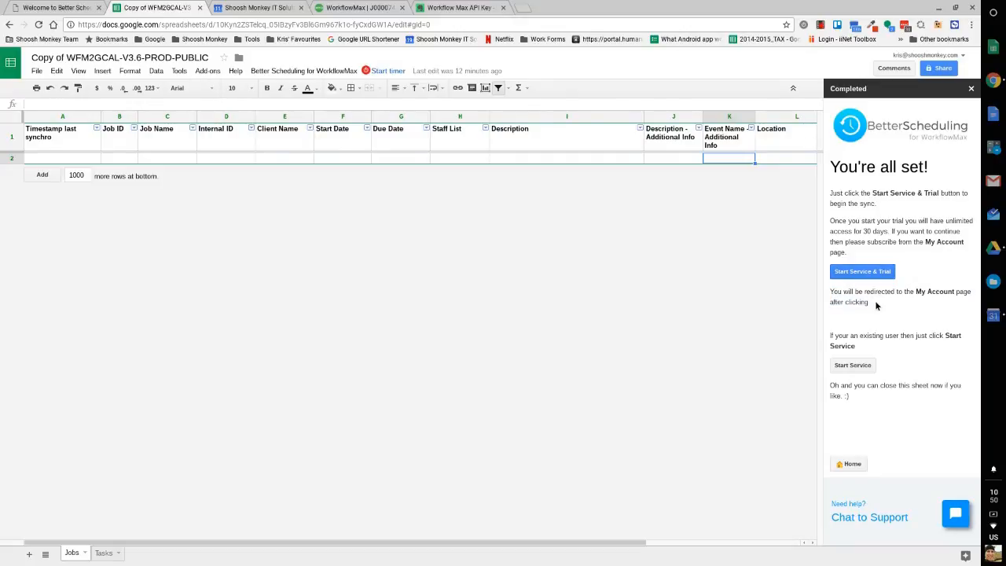
Step: Open the Better Scheduling support chat to view it, then close the chat window
{"action": "left_click", "coordinate": [963, 519]}
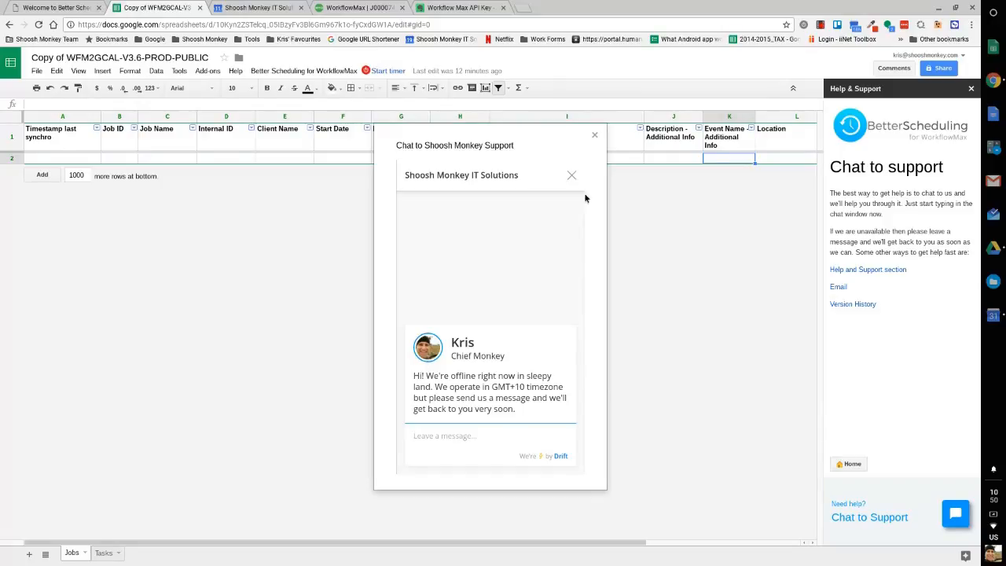
{"action": "left_click", "coordinate": [594, 135]}
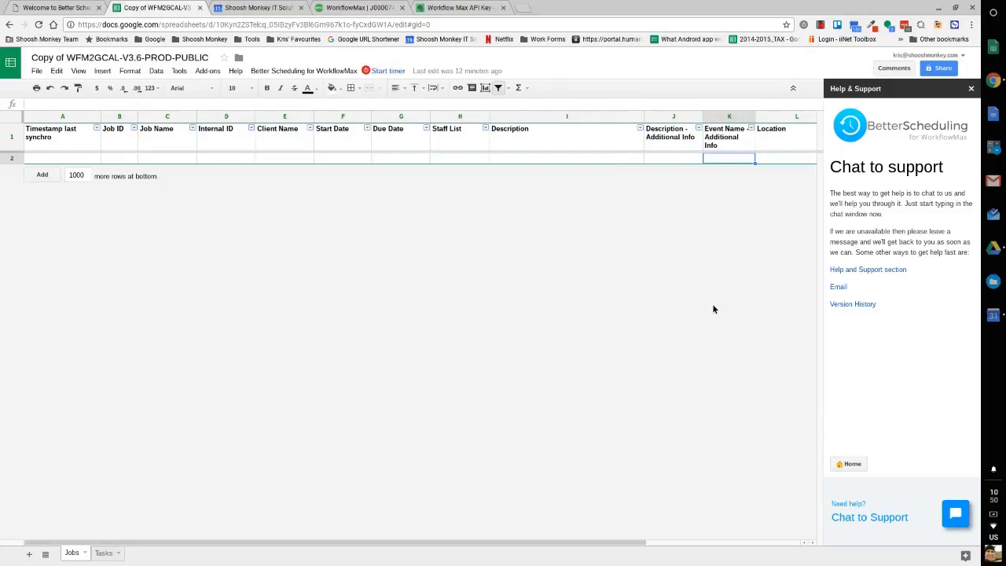